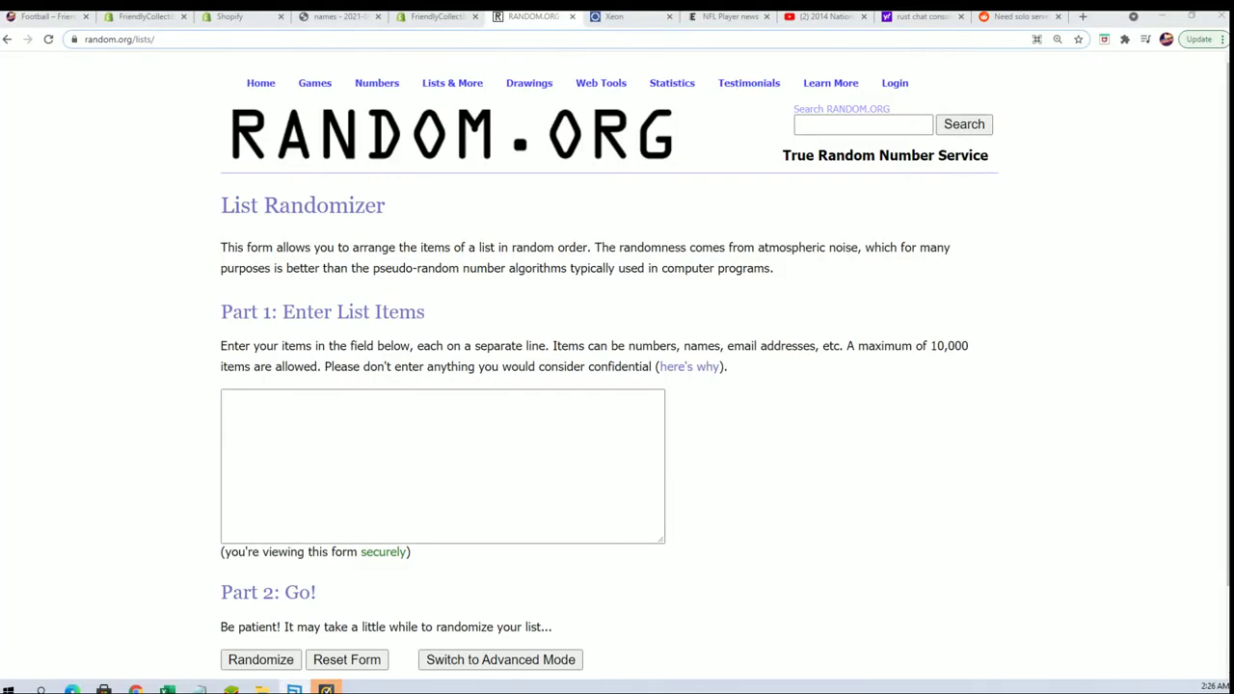
Switch to the untitled Notepad note and copy the full block of owner names below the 20SELECTFB922 heading.
key("alt+Tab")
left_click_drag(799, 214, 780, 131)
scroll(688, 408, "up", 9)
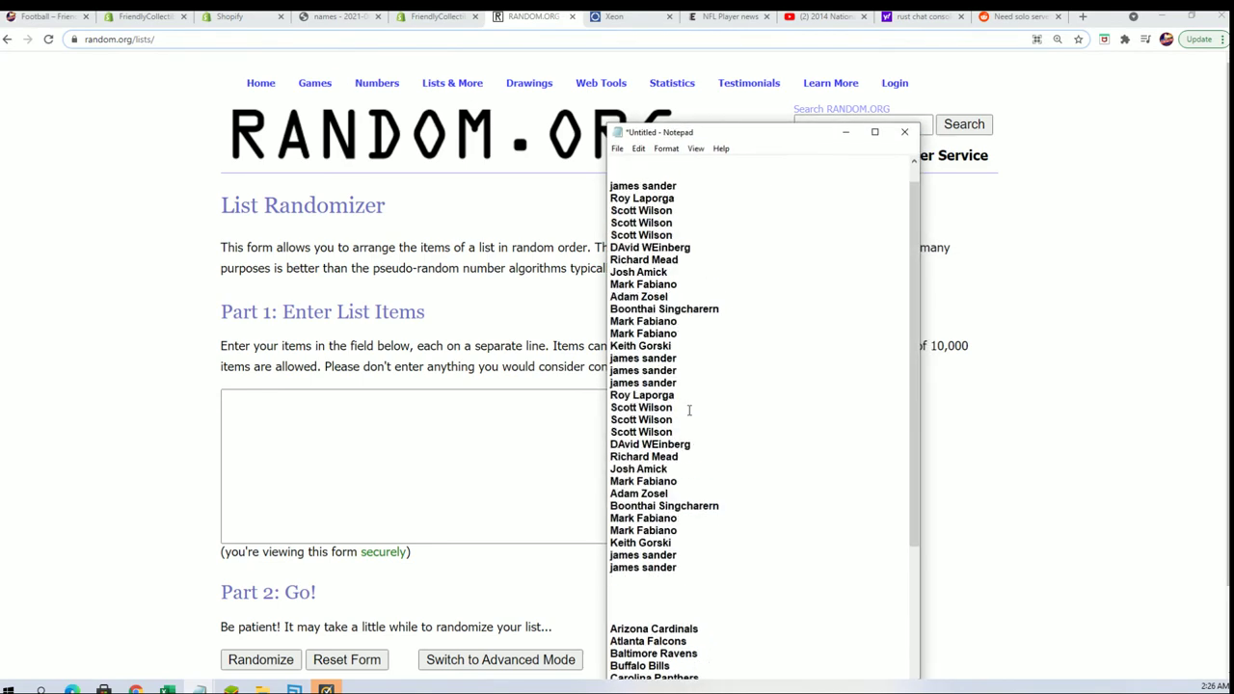
left_click(711, 183)
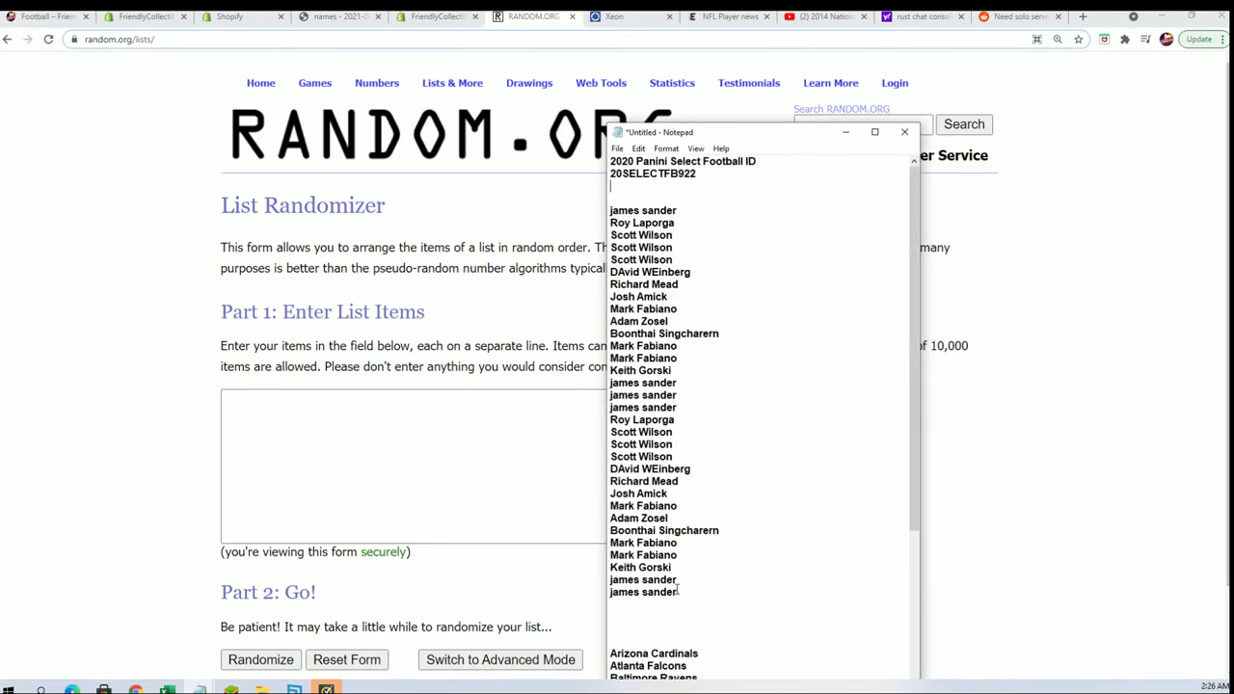
left_click_drag(677, 591, 612, 197)
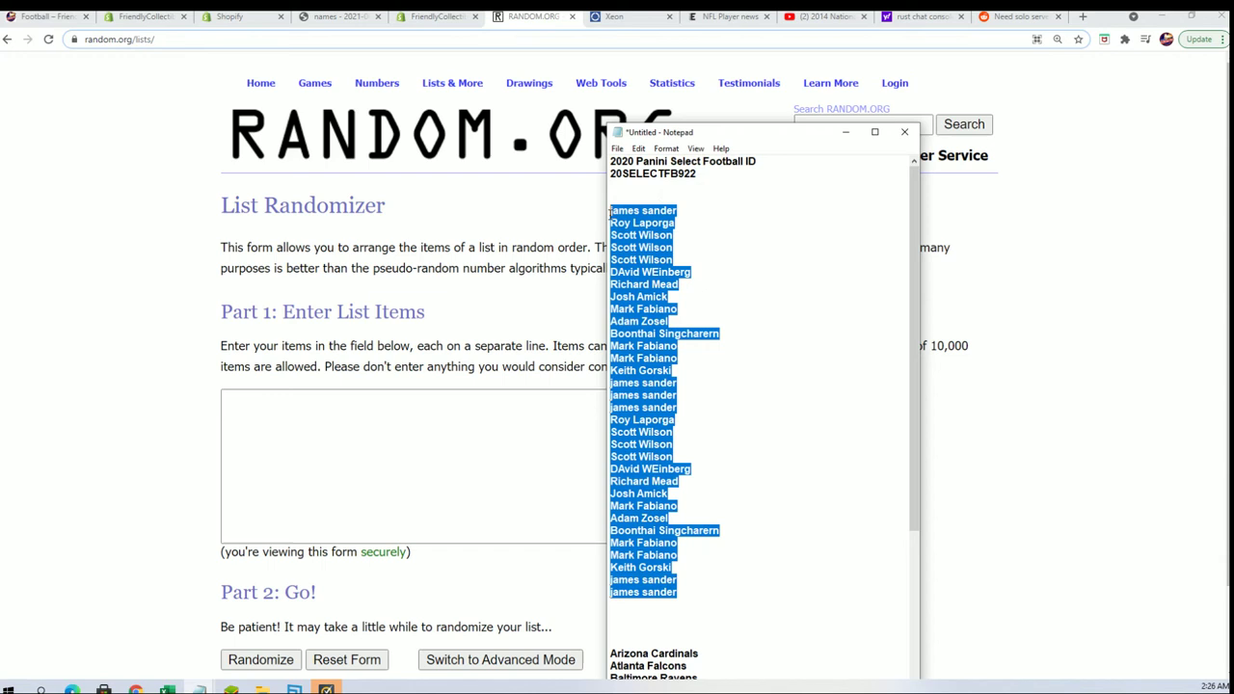
right_click(641, 223)
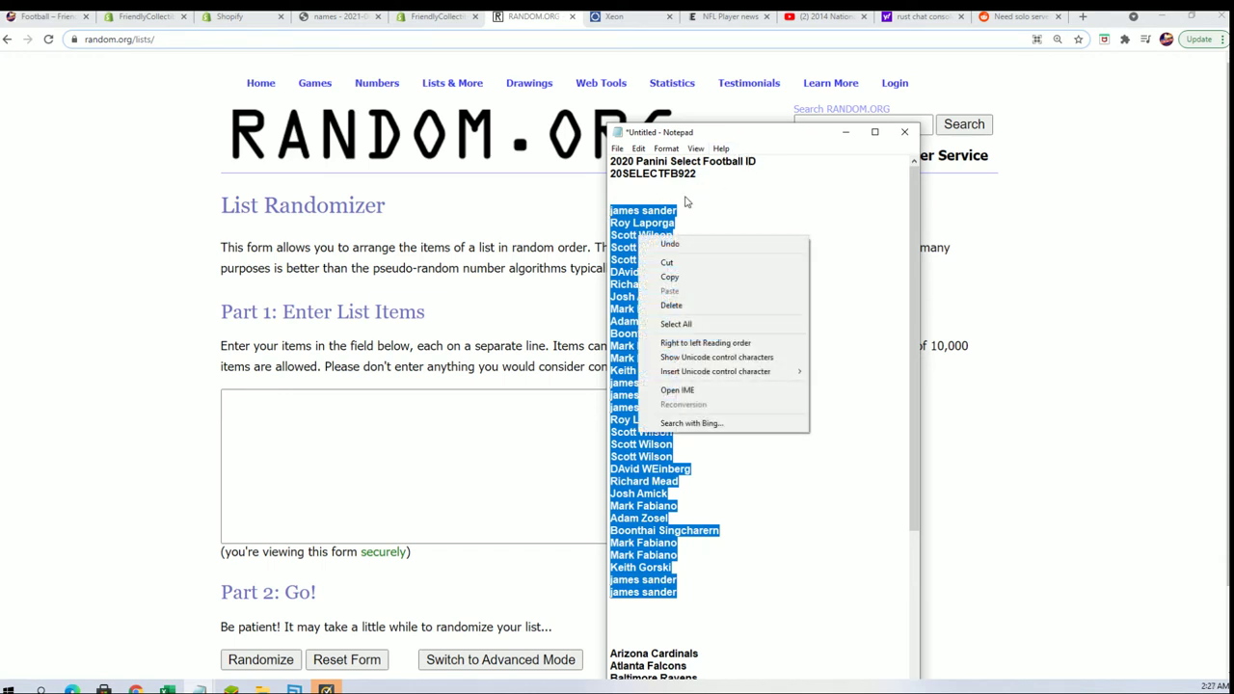
left_click(665, 276)
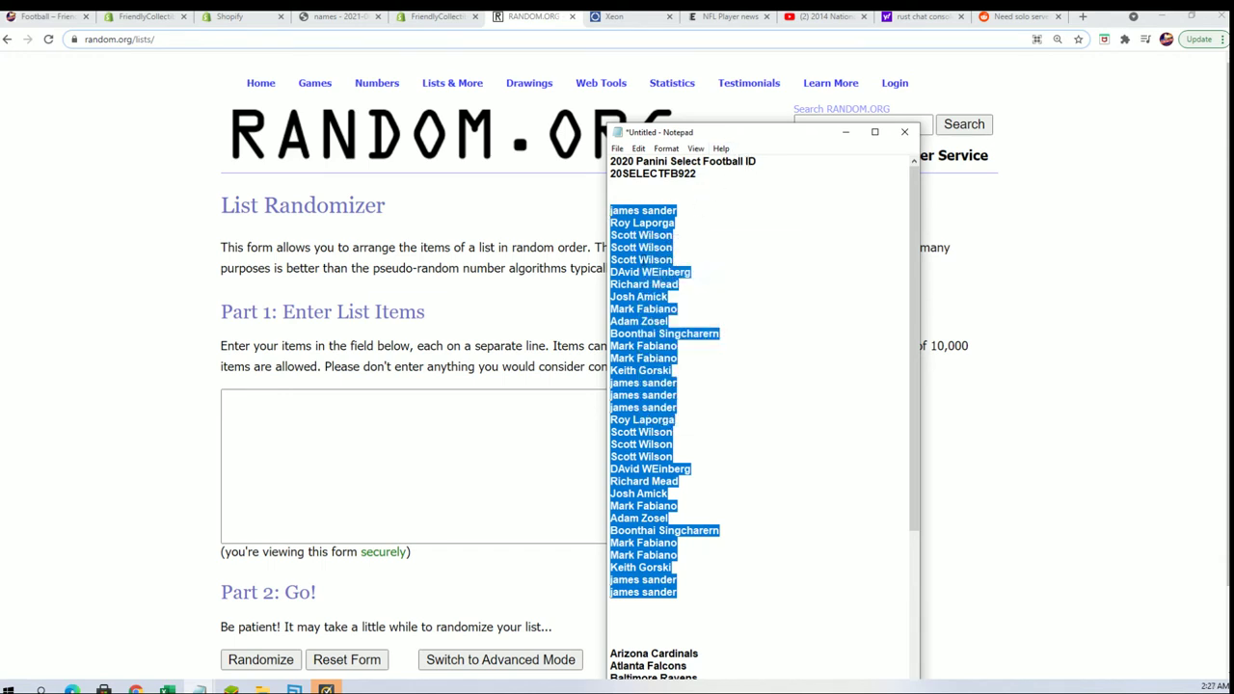
Switch to Chrome and paste the copied owner names into the List Randomizer's items field.
right_click(271, 411)
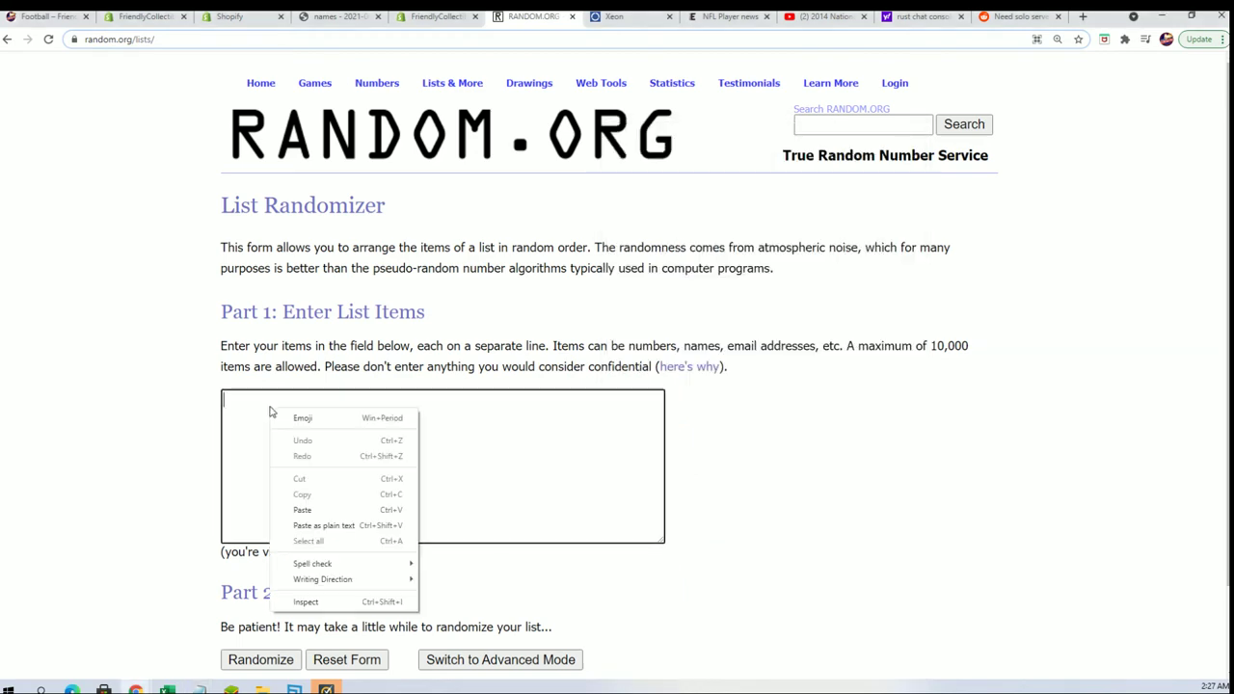
left_click(303, 417)
left_click(333, 404)
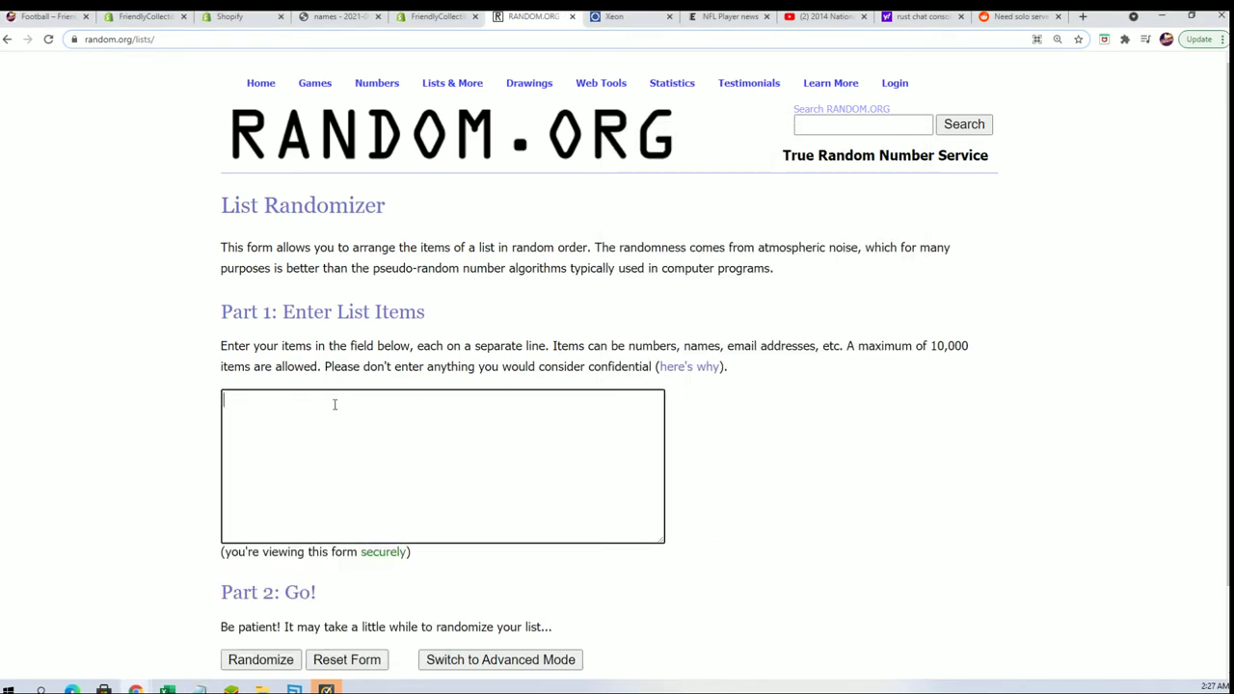
right_click(334, 405)
left_click(405, 520)
scroll(813, 396, "down", 1)
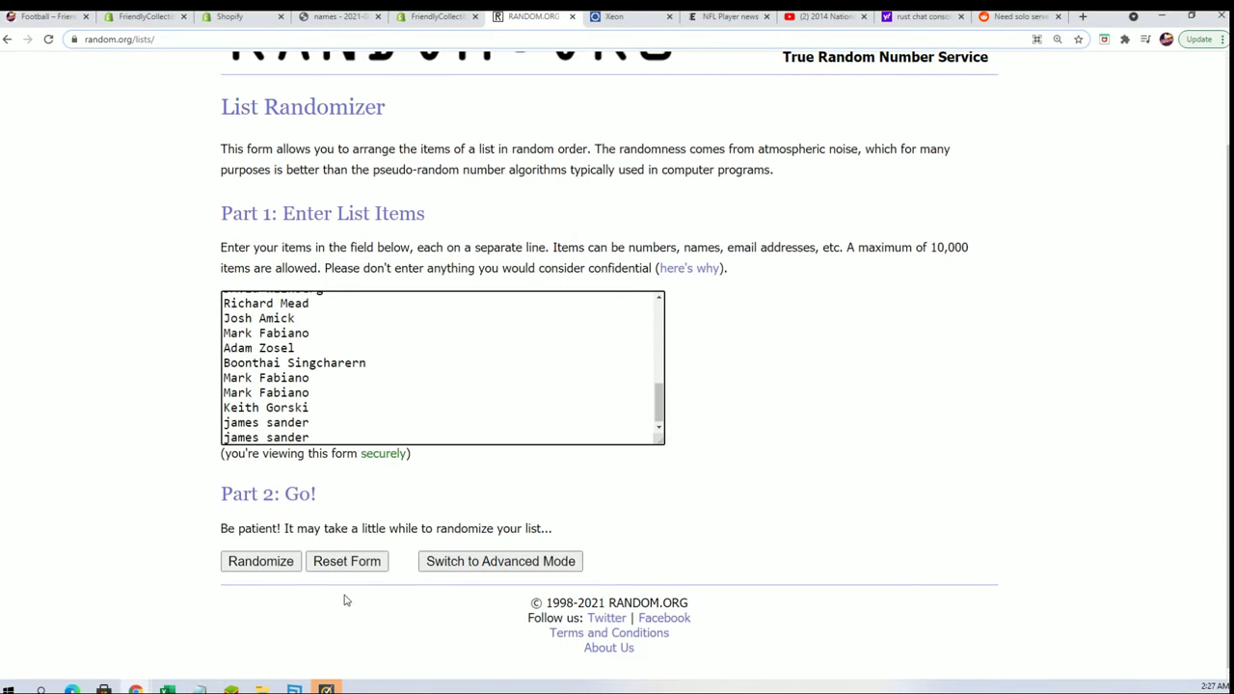
Randomize the owner names list seven times in total.
left_click(260, 561)
scroll(286, 367, "down", 3)
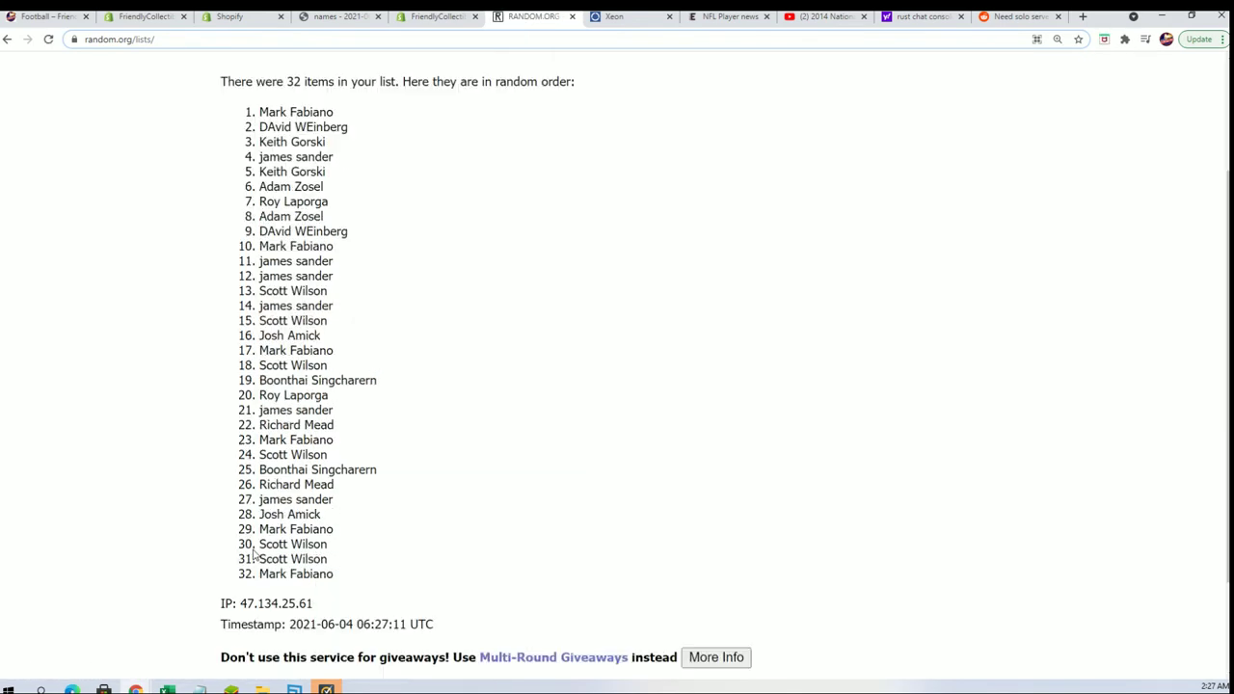
left_click(241, 563)
scroll(181, 585, "down", 3)
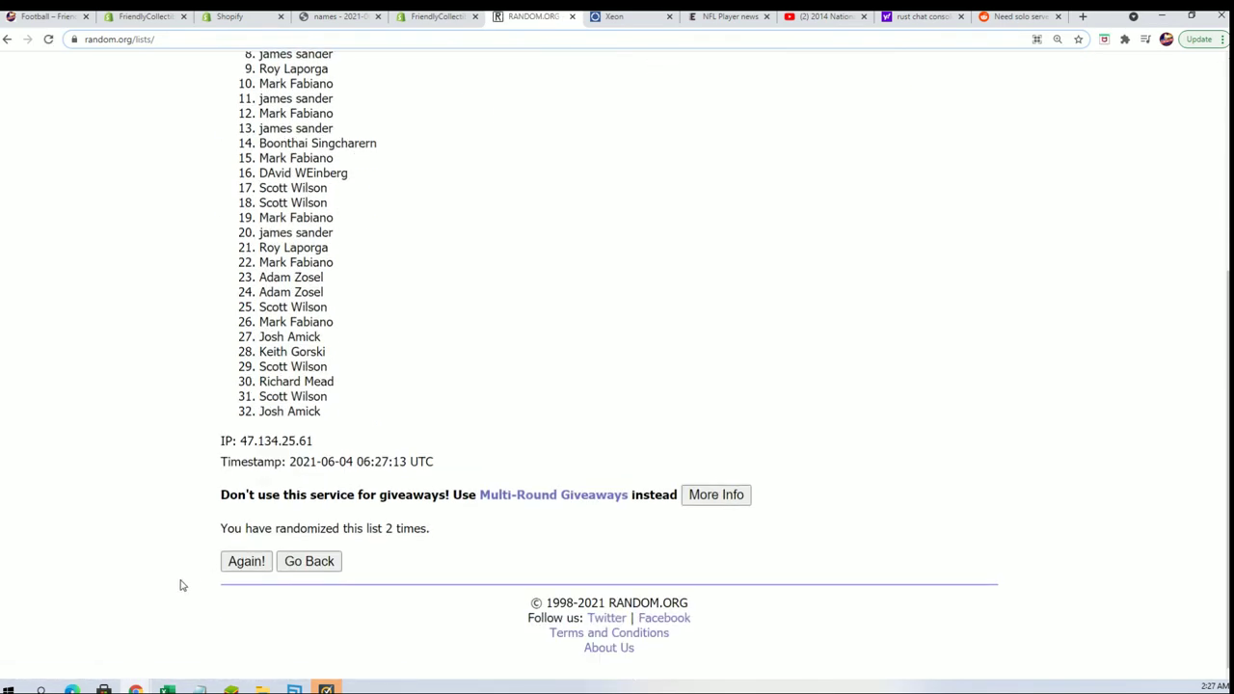
left_click(246, 562)
scroll(236, 590, "down", 3)
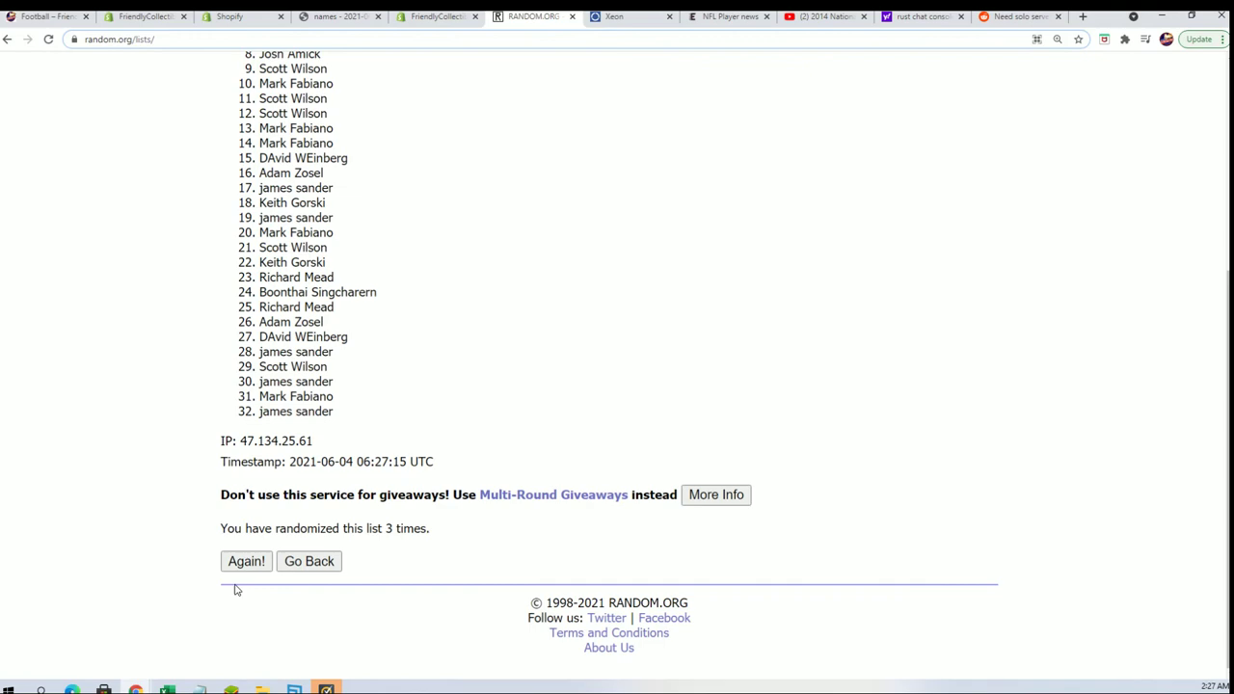
left_click(249, 570)
scroll(240, 587, "down", 3)
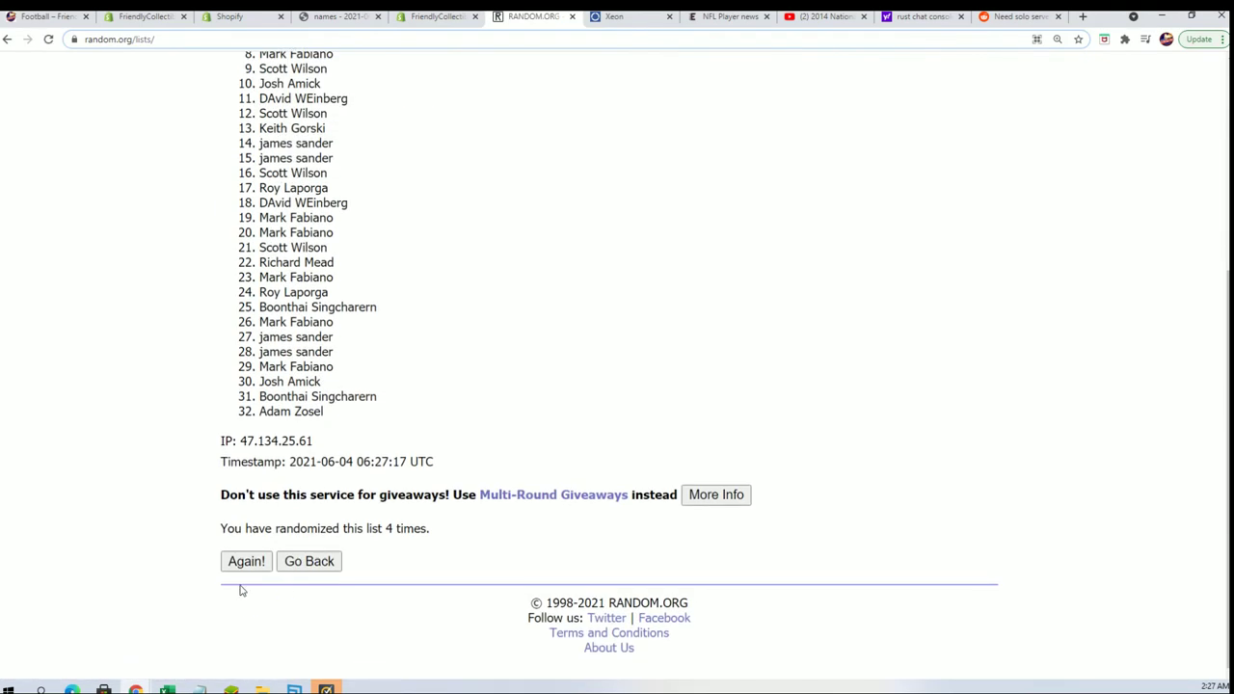
left_click(244, 562)
left_click(243, 564)
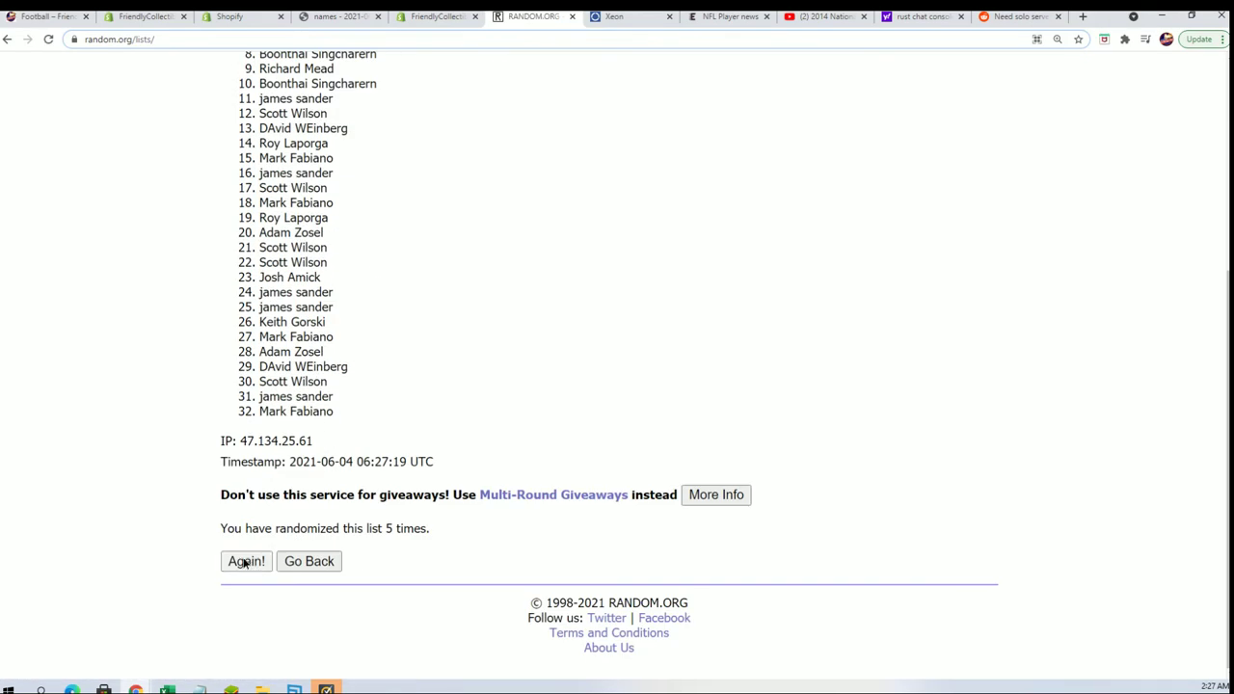
scroll(394, 449, "down", 1)
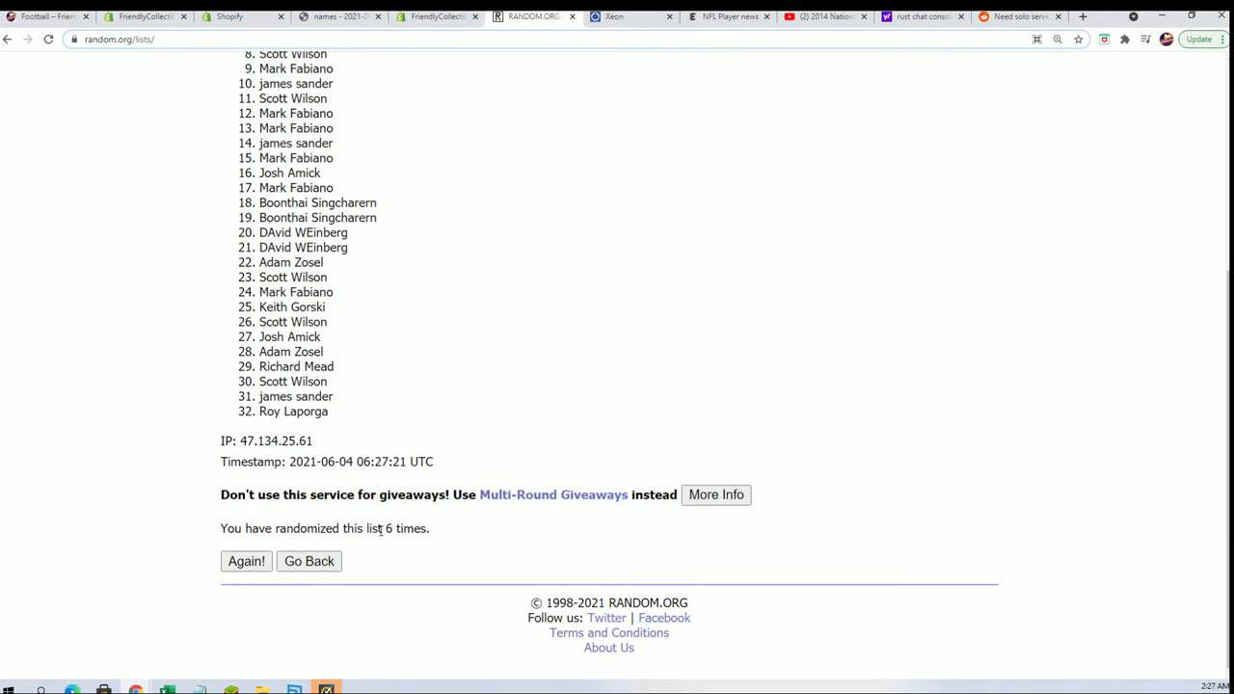
left_click(247, 561)
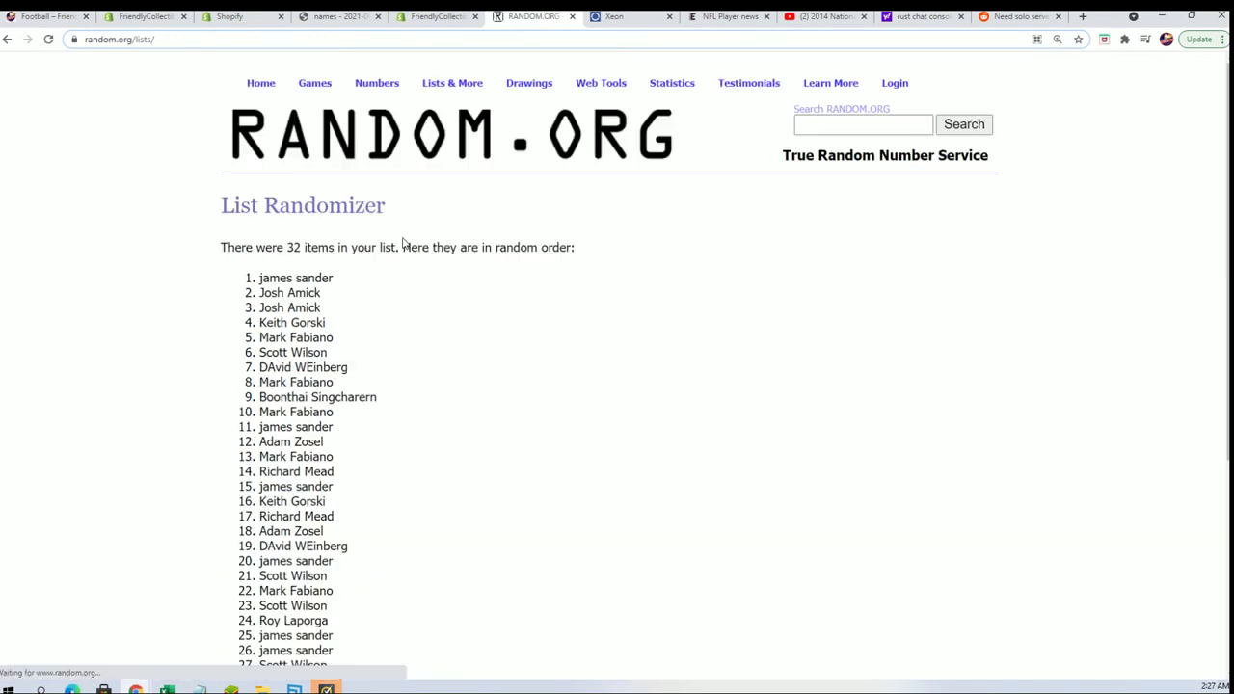
Copy all 32 owner names from the seventh randomized result.
scroll(301, 132, "down", 2)
left_click_drag(258, 84, 357, 554)
key("ctrl+c")
right_click(309, 507)
left_click(314, 508)
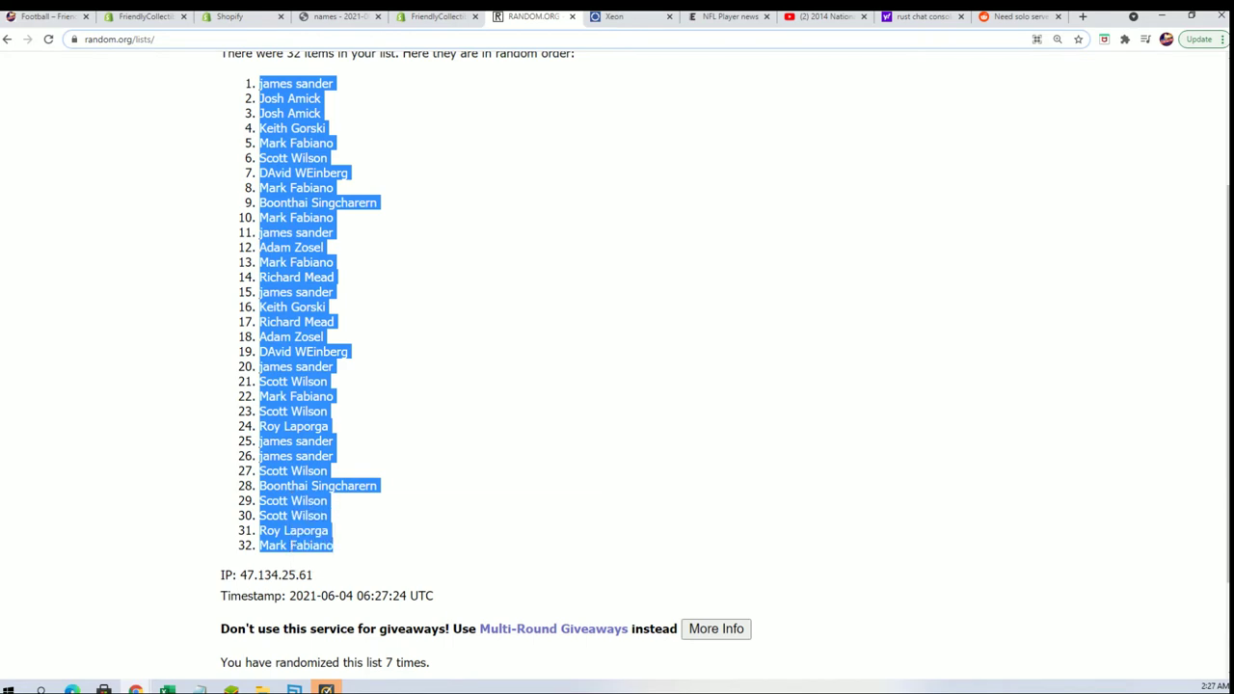
Switch to the Alpha NFL workbook in Excel and paste the shuffled names as text under OWNER NAMES, starting at A2.
key("alt+Tab")
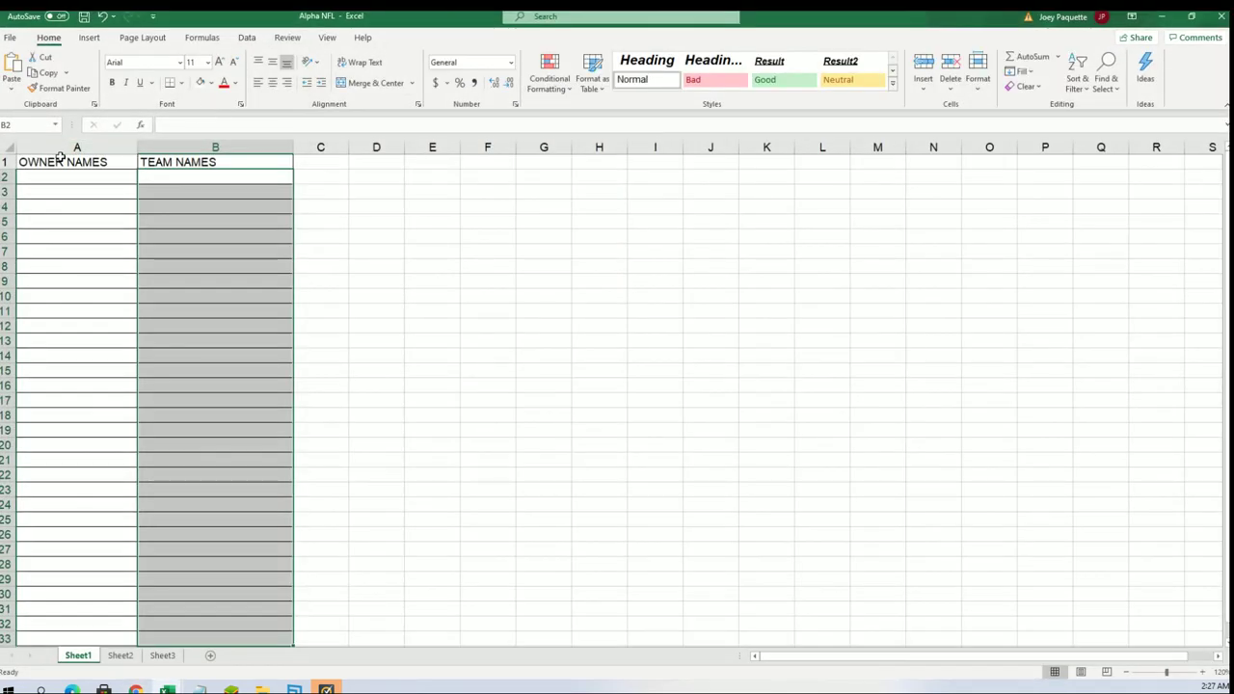
left_click(48, 175)
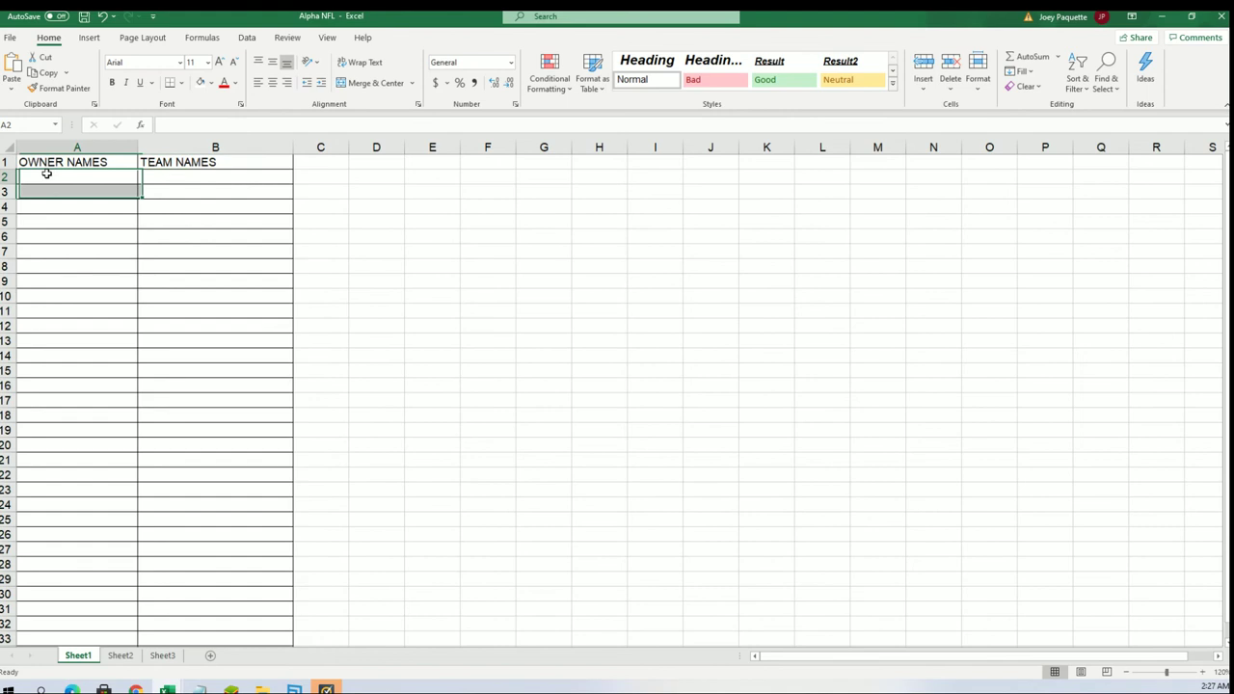
right_click(48, 177)
left_click(85, 260)
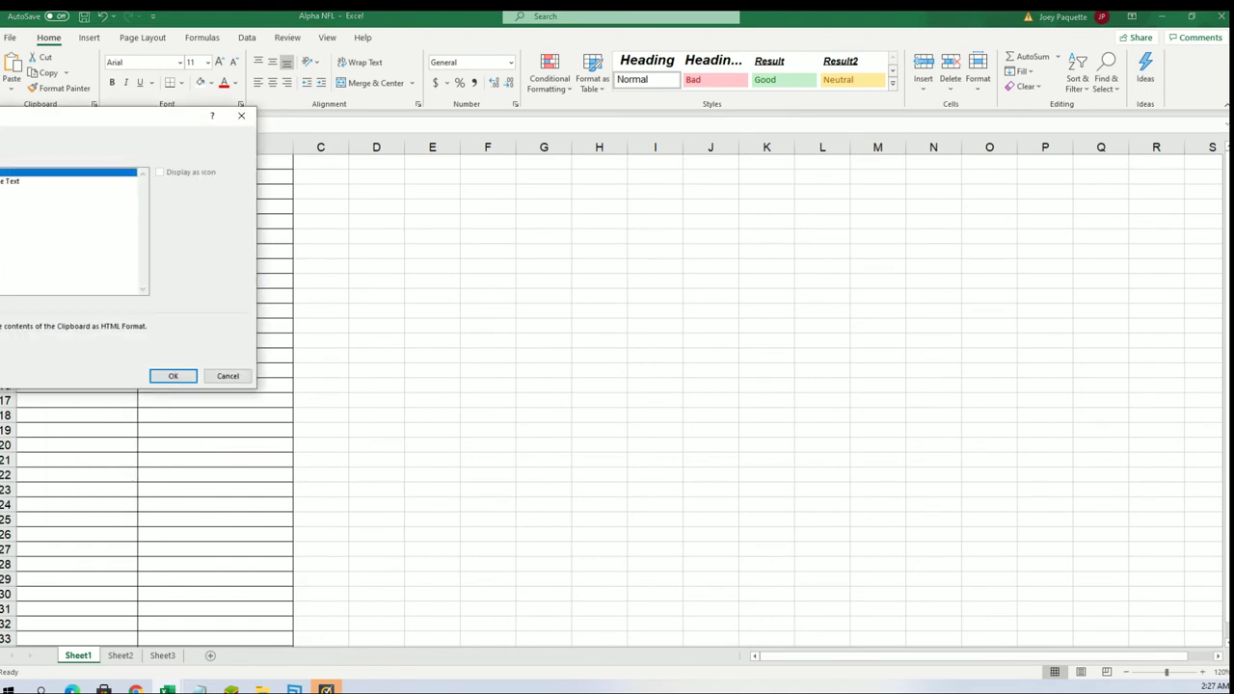
left_click(97, 190)
left_click(170, 376)
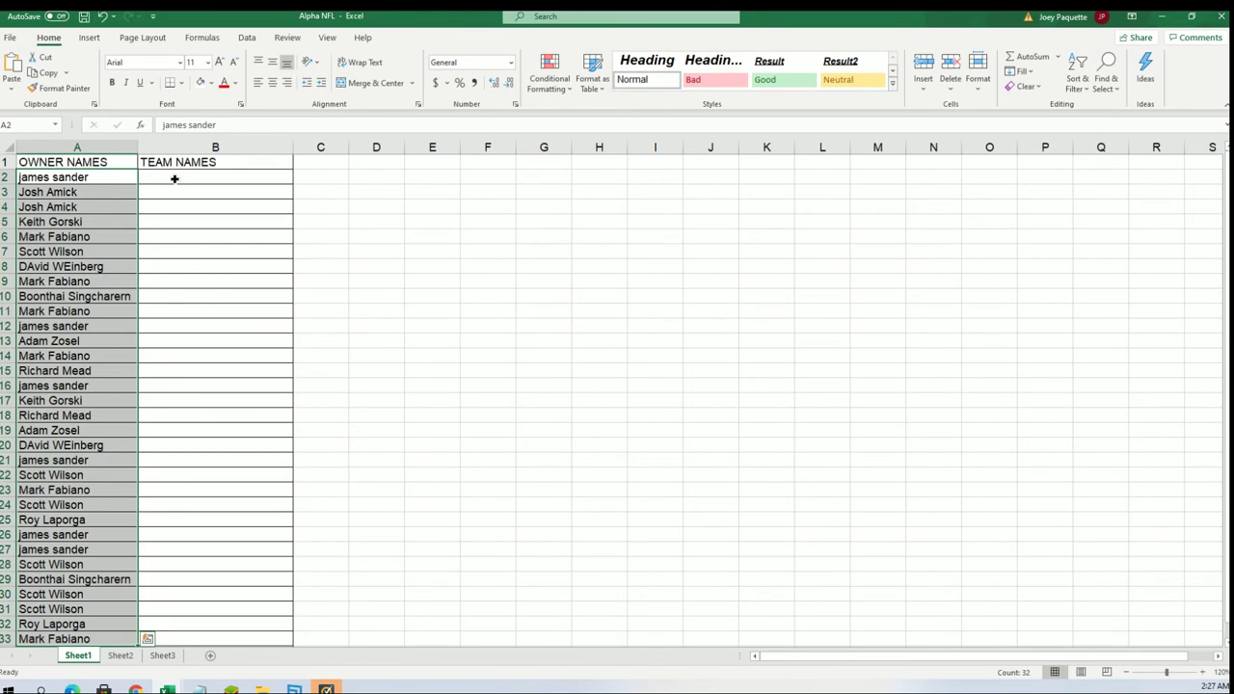
Minimize Excel to return to Chrome and open a blank List Randomizer form on RANDOM.ORG.
left_click(1161, 17)
scroll(472, 101, "up", 2)
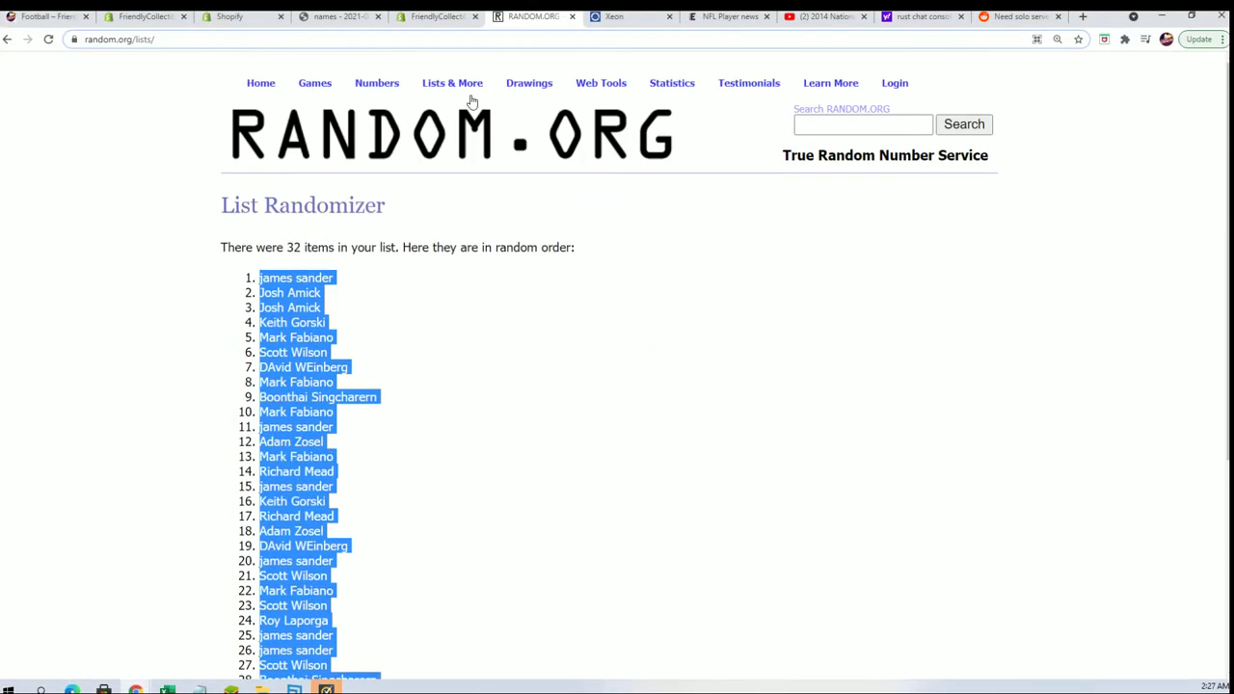
left_click(463, 102)
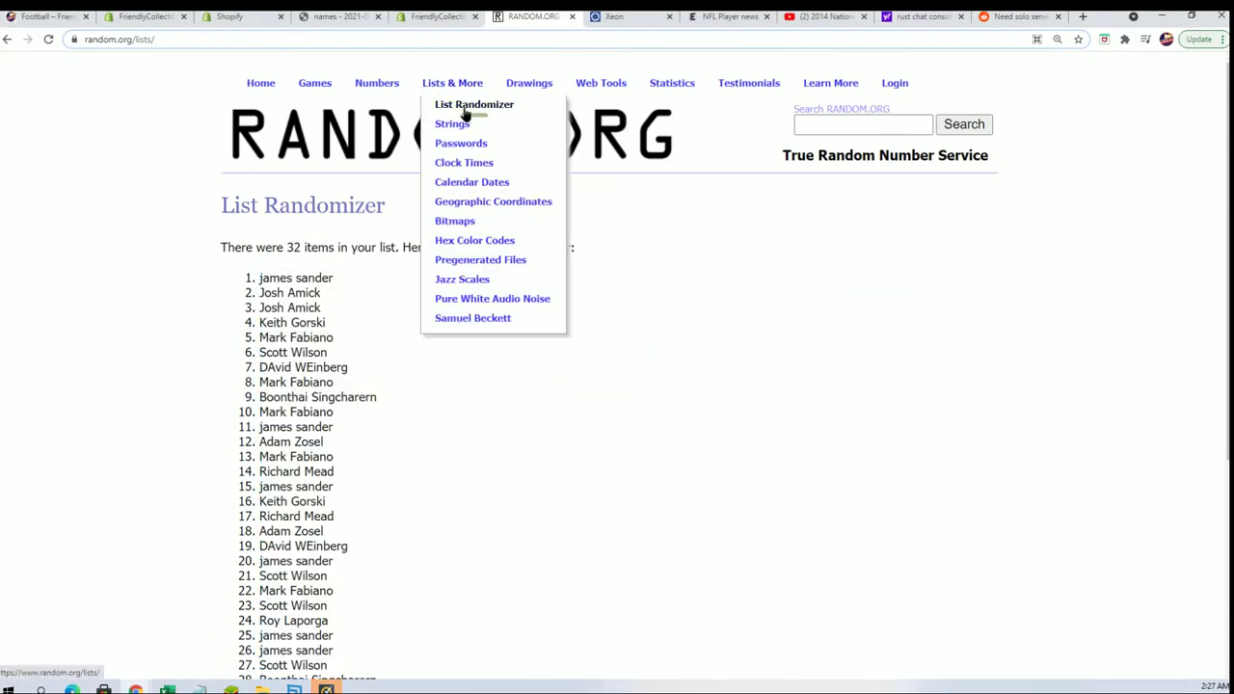
left_click(464, 105)
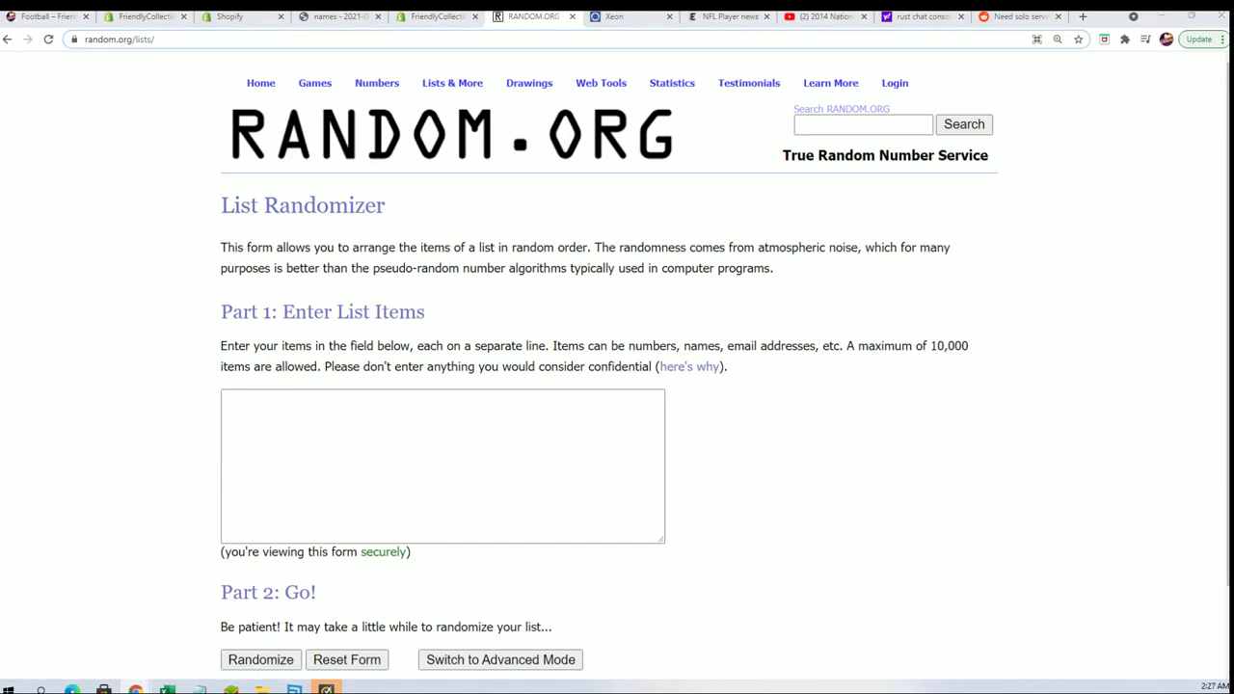
Switch to the Notepad note and copy the NFL team list from Arizona Cardinals through Washington Redskins.
key("alt+Tab")
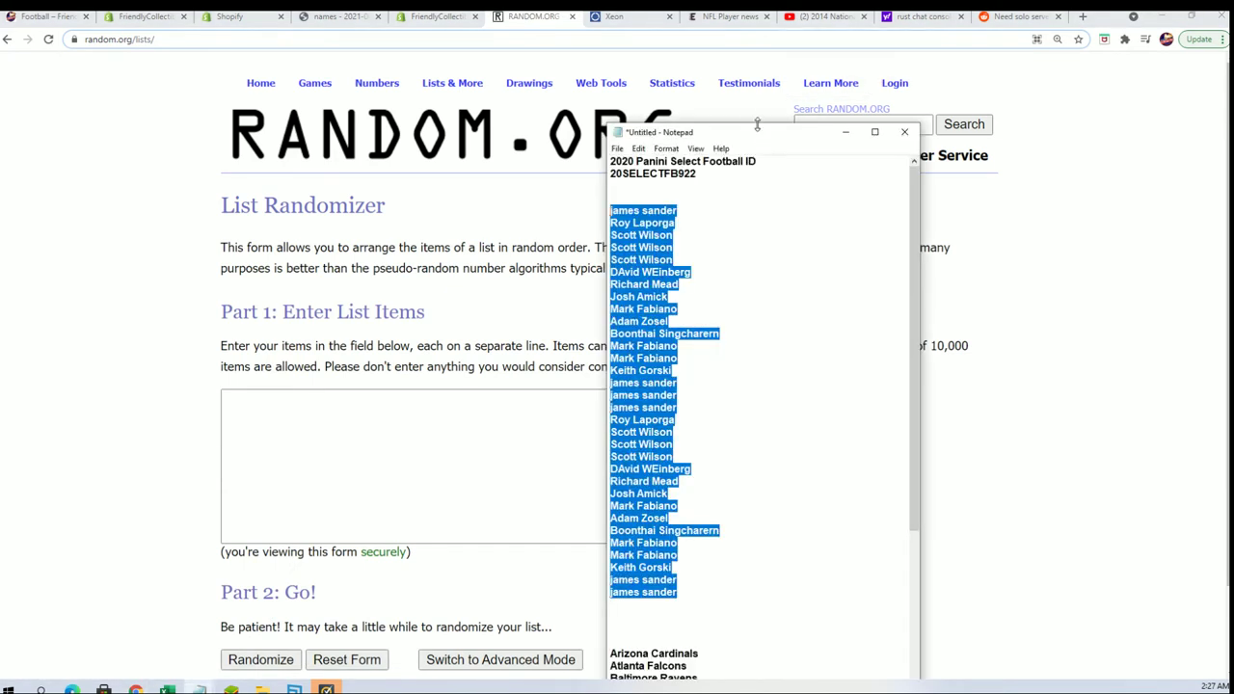
left_click_drag(757, 124, 757, 9)
scroll(725, 531, "down", 7)
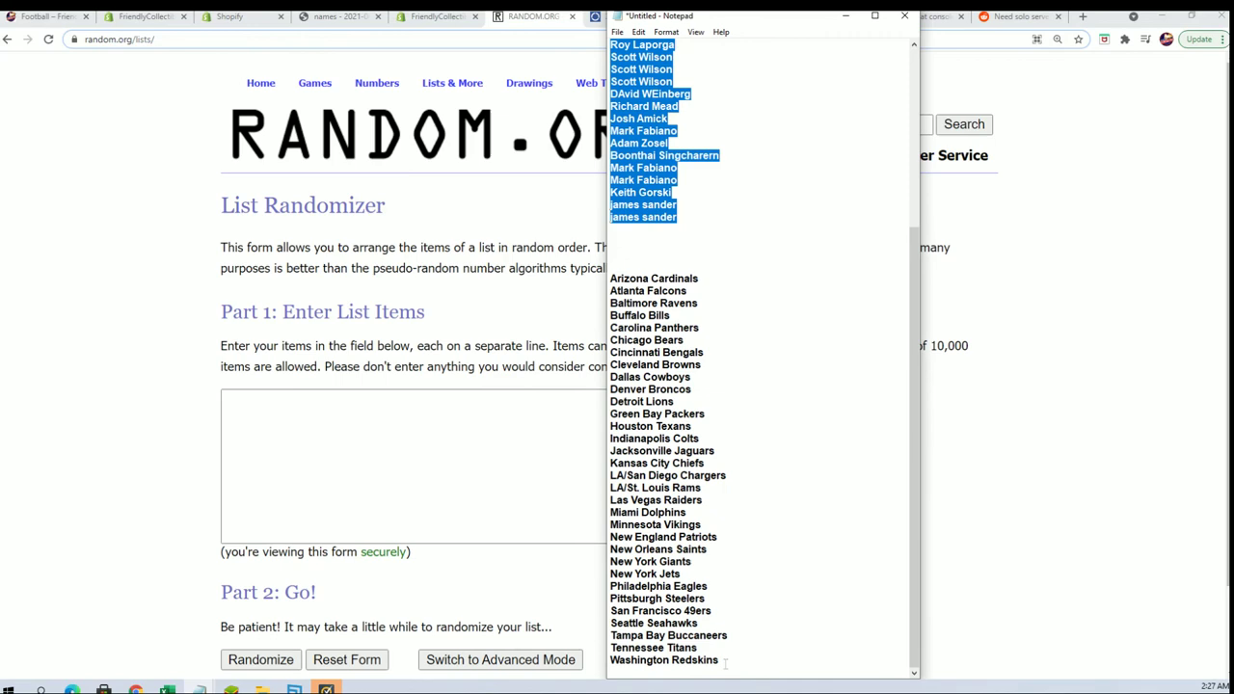
left_click_drag(725, 663, 621, 279)
right_click(617, 283)
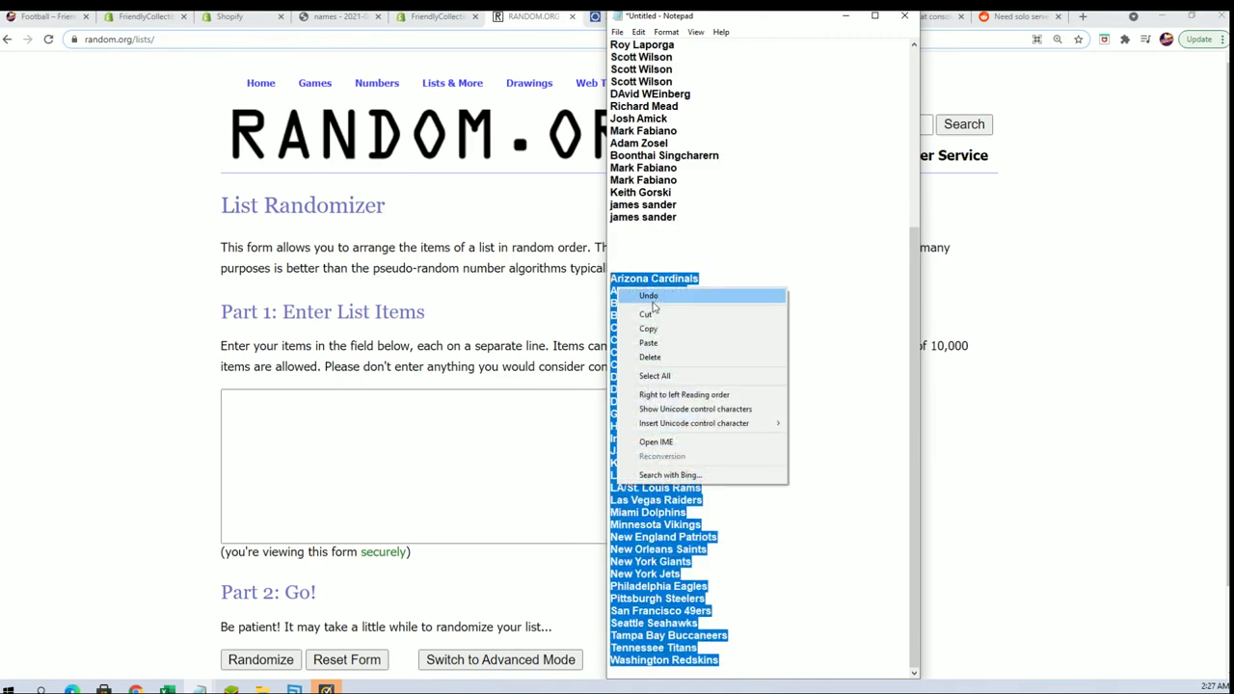
left_click(648, 327)
Back in Chrome, paste the copied NFL team names into the empty List Randomizer items field.
left_click(369, 413)
right_click(369, 412)
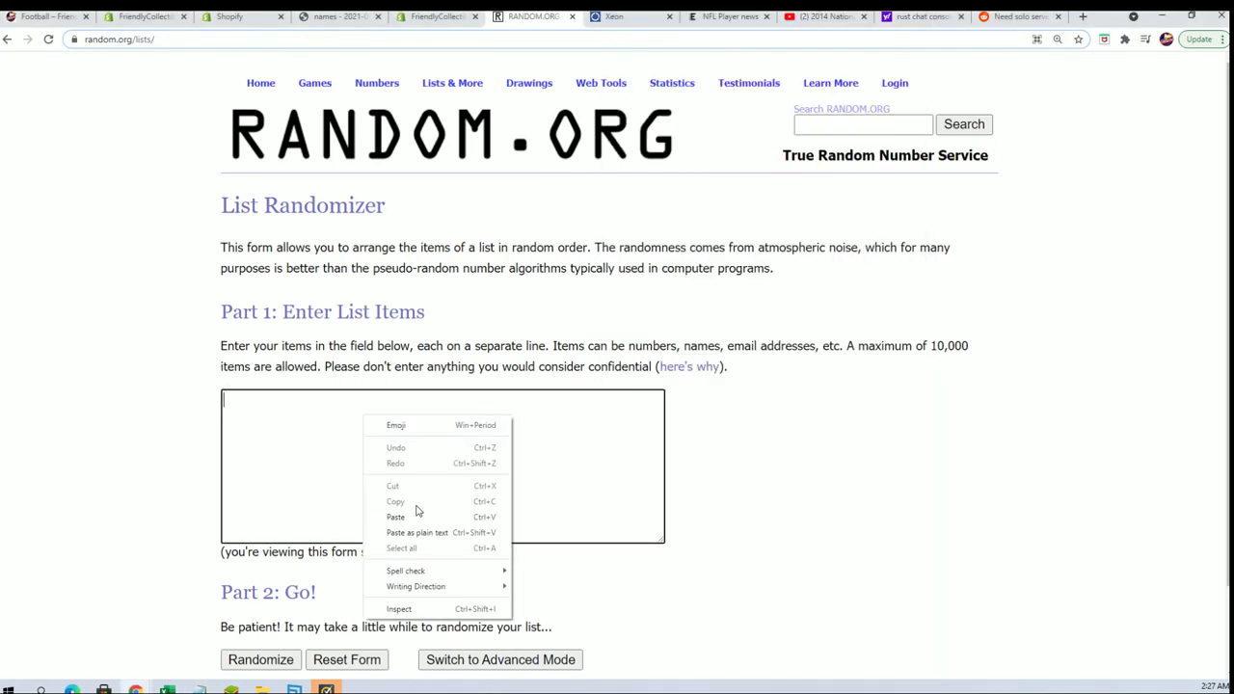
left_click(419, 512)
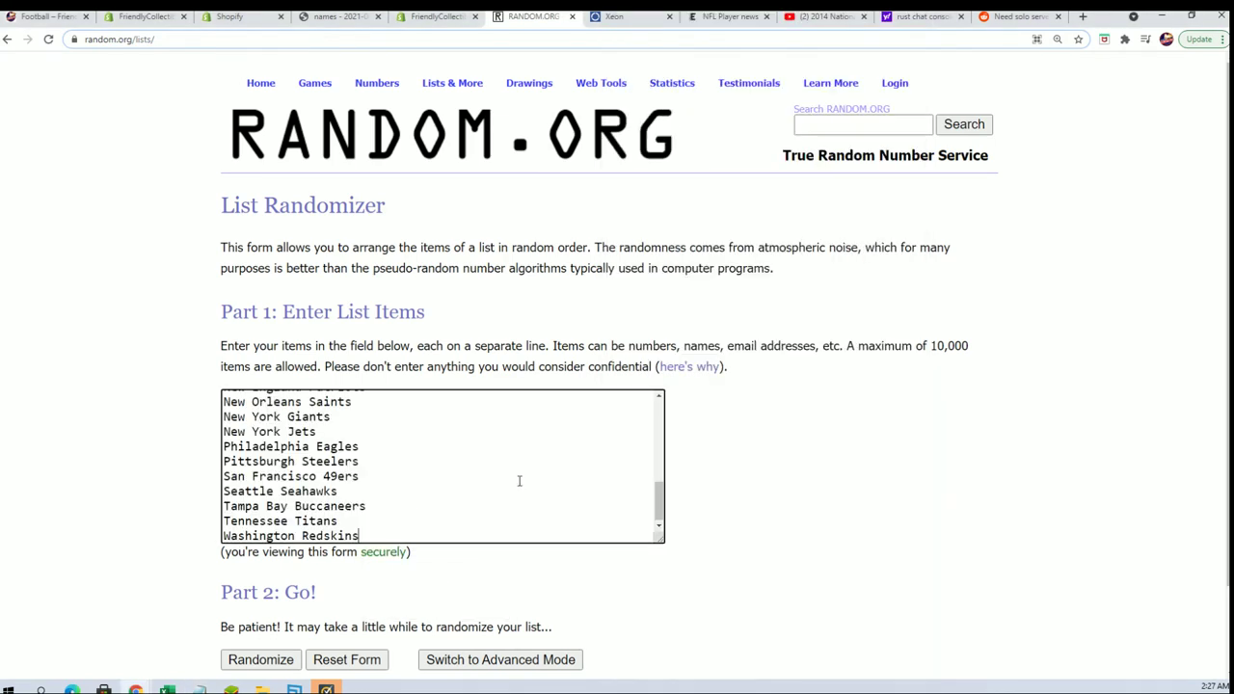
Randomize the NFL team list seven times in total.
left_click(252, 658)
scroll(246, 588, "down", 3)
left_click(246, 560)
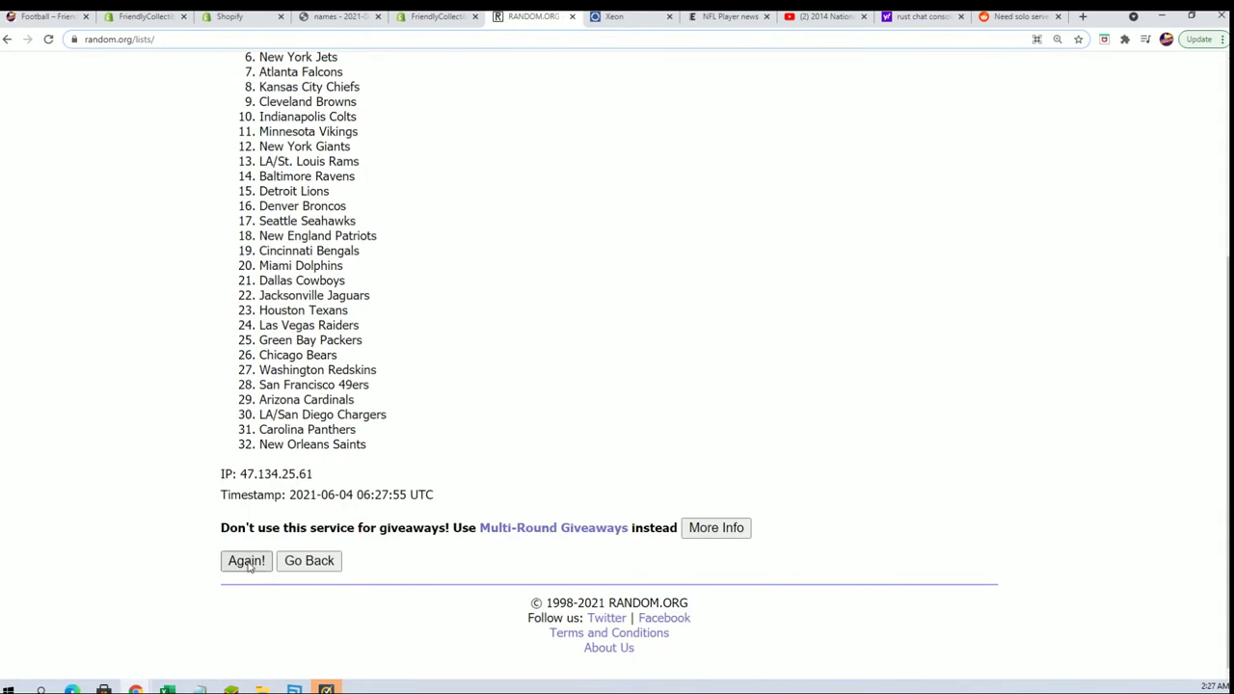
scroll(357, 469, "down", 5)
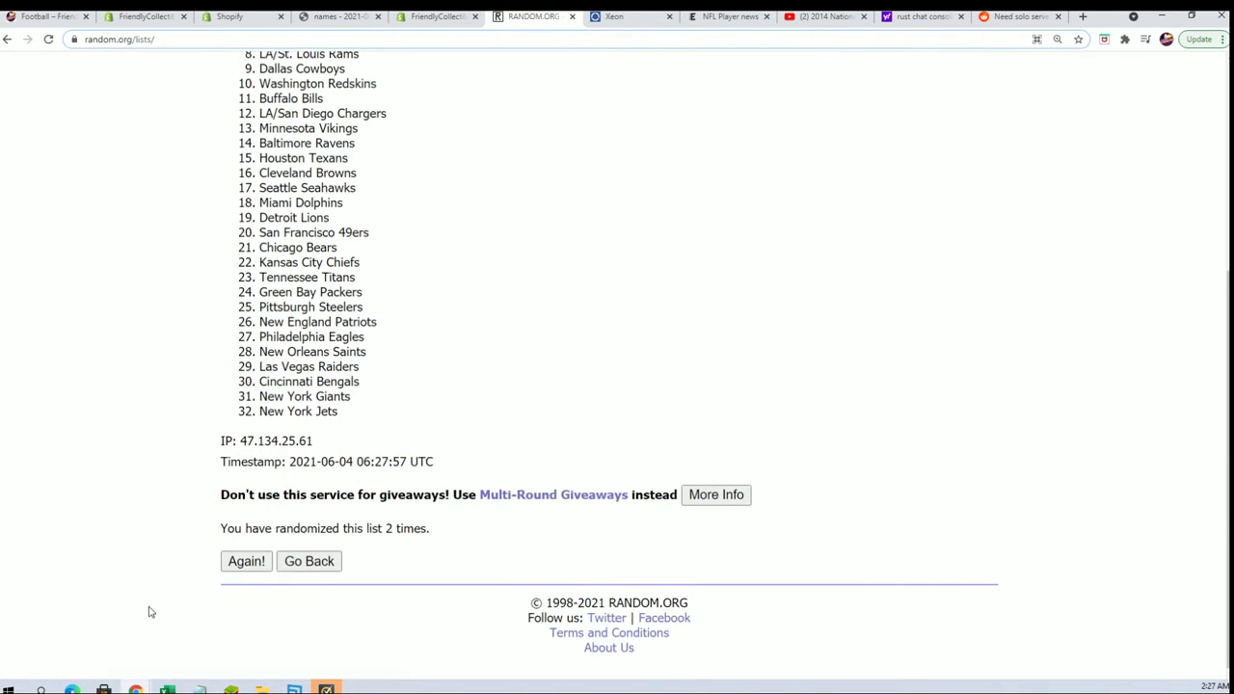
left_click(247, 560)
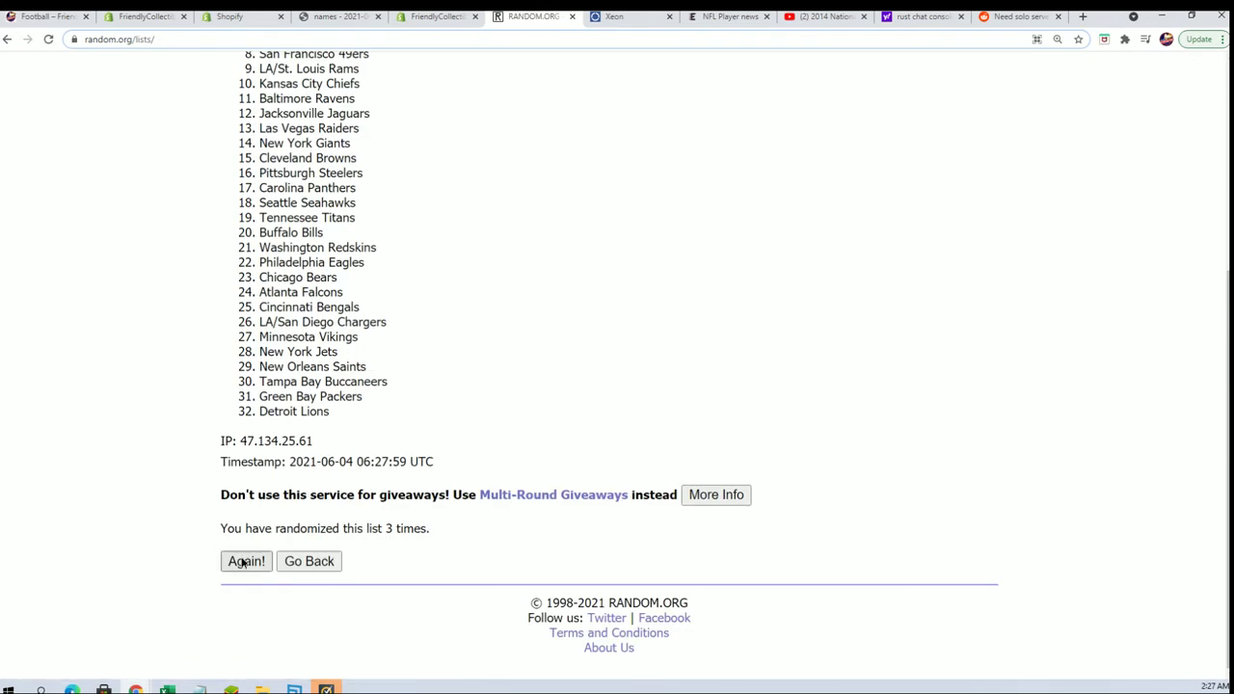
left_click(245, 561)
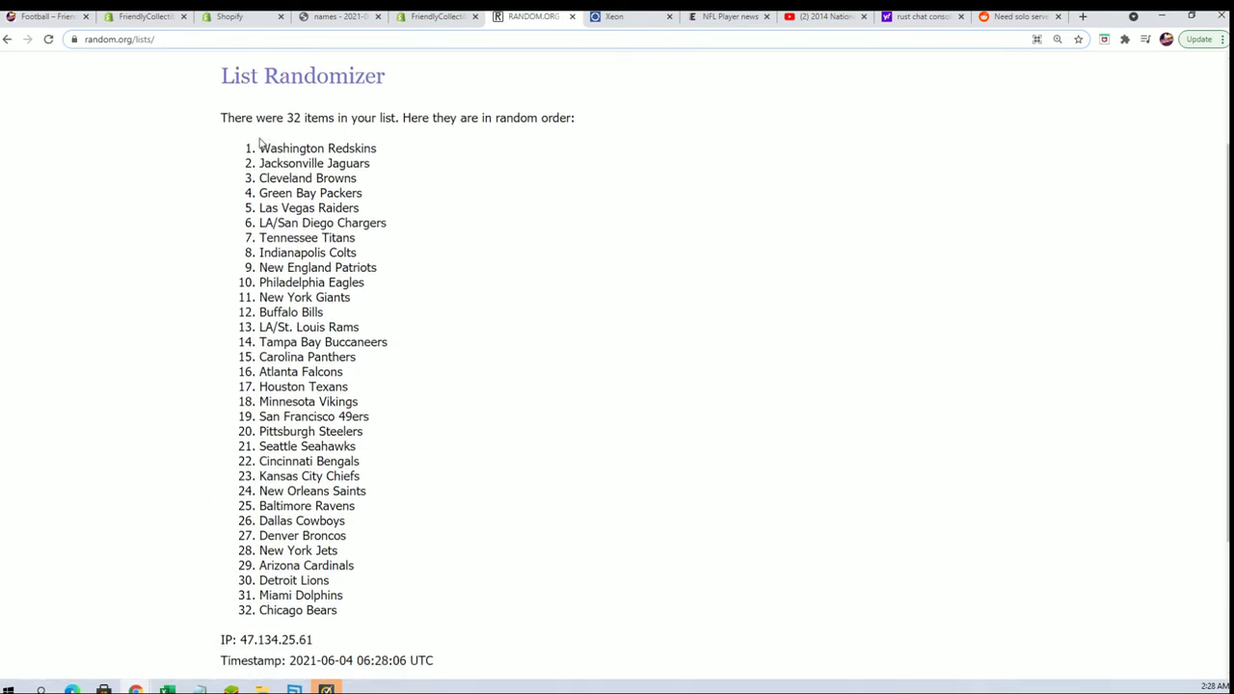
Copy all 32 team names from the seventh randomized result, from Washington Redskins through Chicago Bears.
left_click_drag(259, 142, 339, 585)
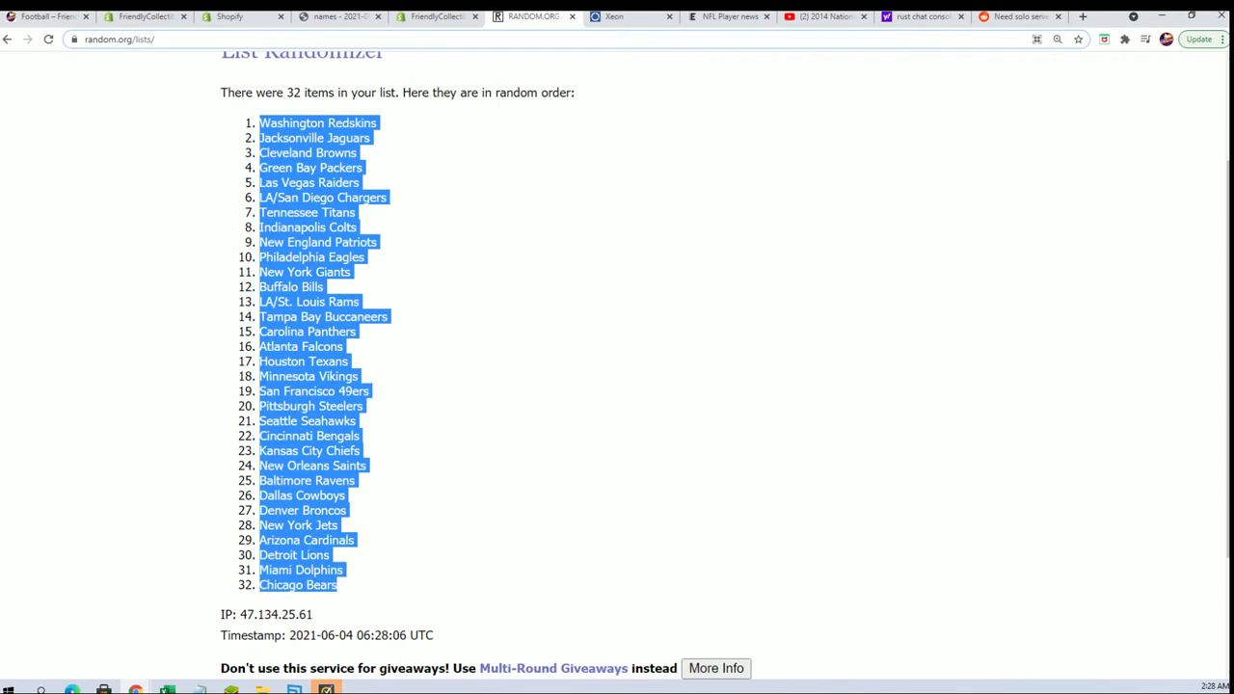
right_click(309, 547)
left_click(332, 557)
scroll(362, 614, "down", 1)
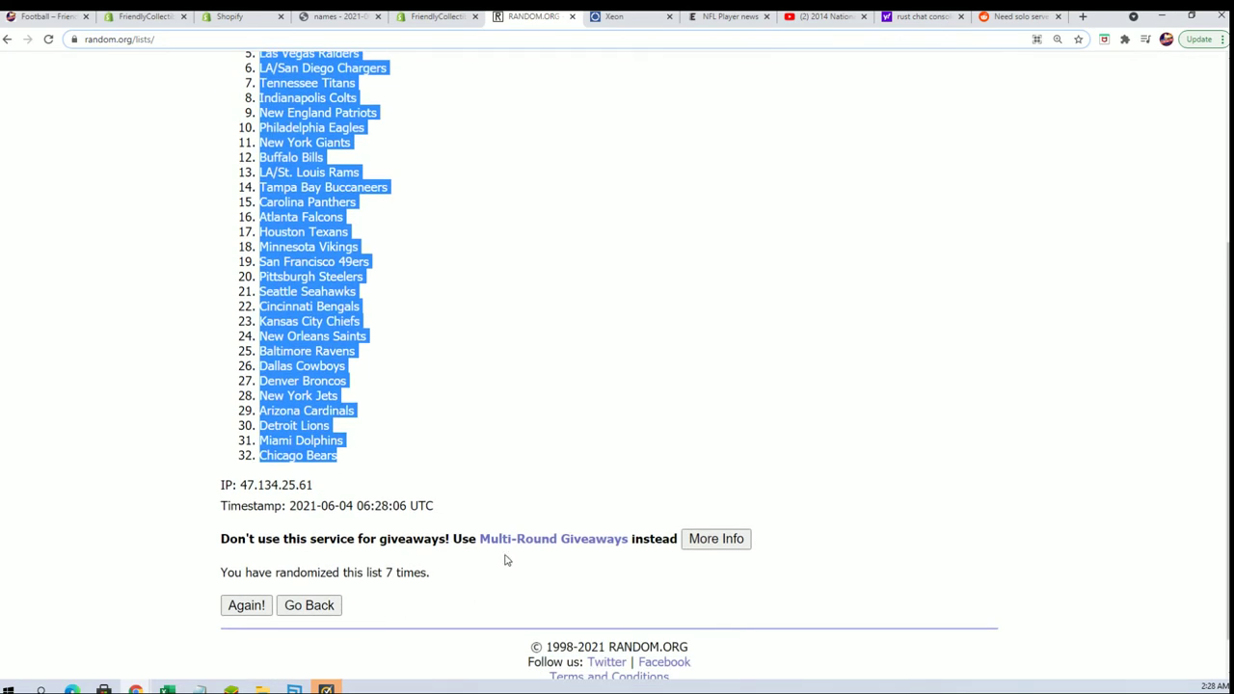
scroll(68, 564, "up", 1)
Switch to the Alpha NFL workbook in Excel and paste the copied team names as plain text into TEAM NAMES, starting at B2.
key("alt+Tab")
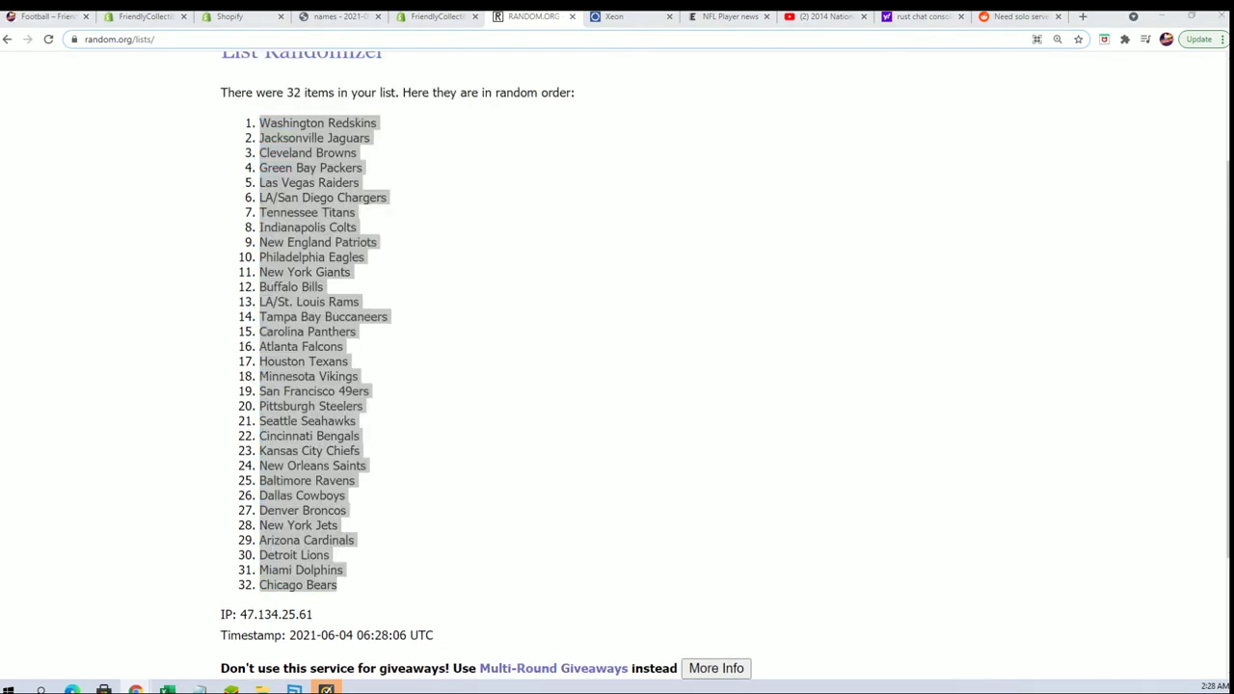
key("alt+Tab")
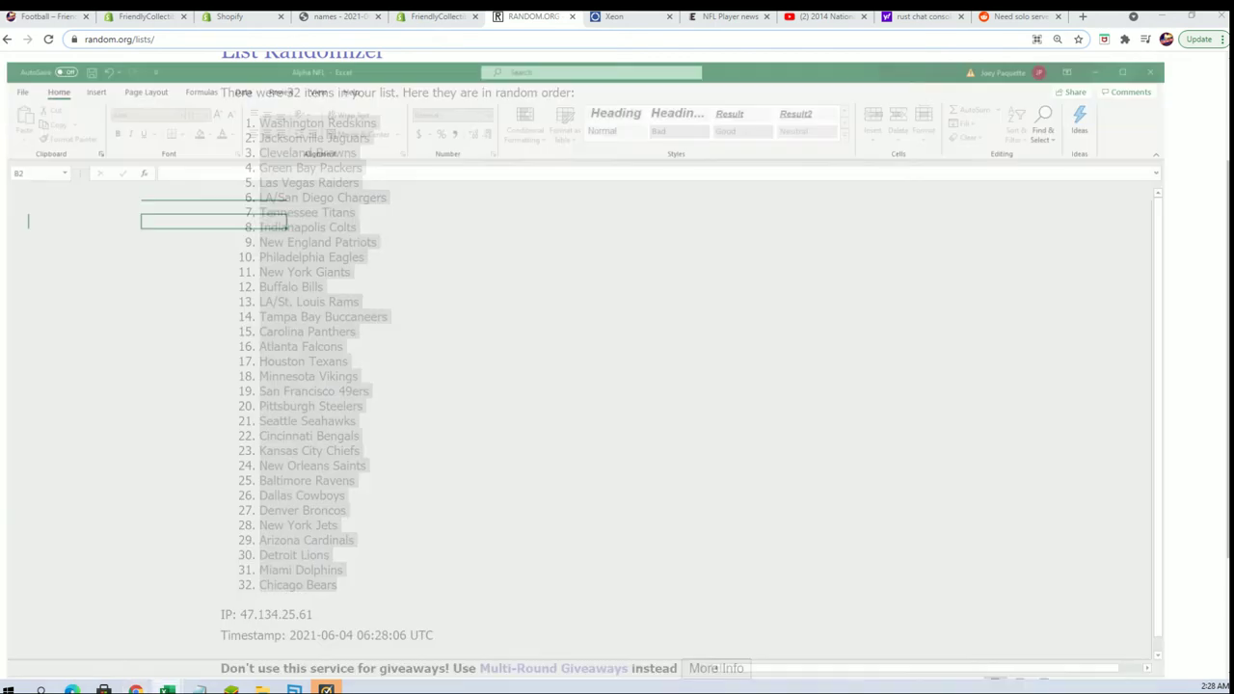
right_click(158, 178)
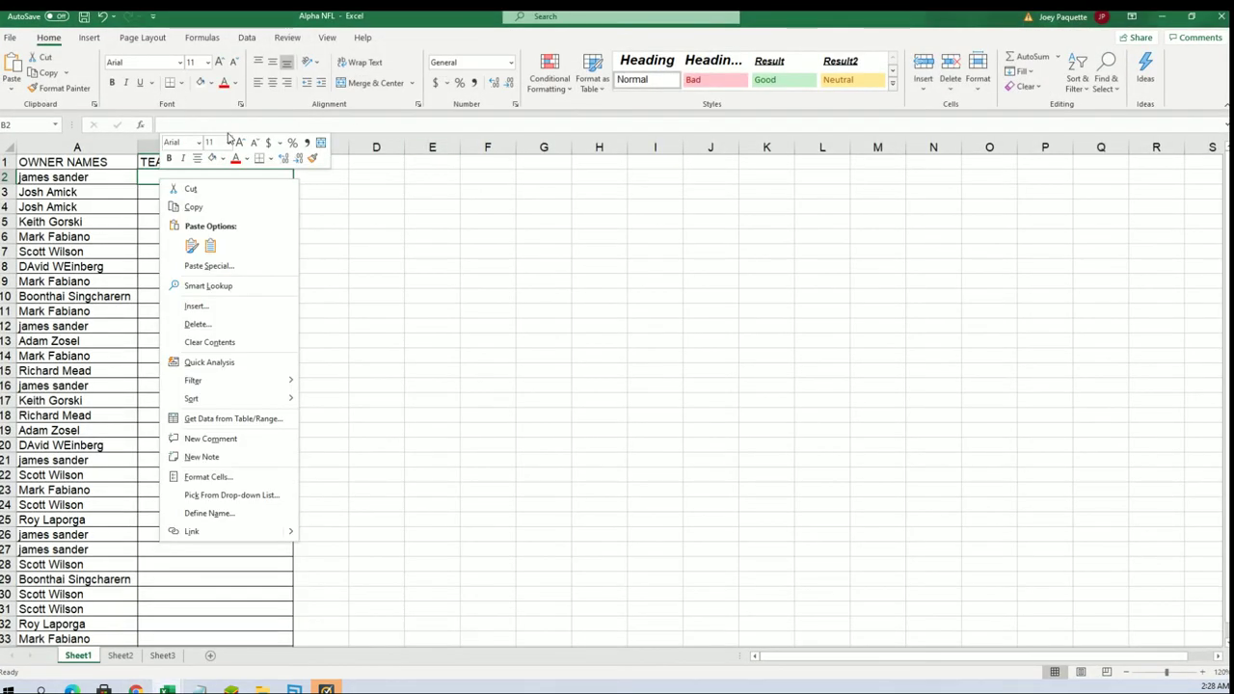
left_click(197, 267)
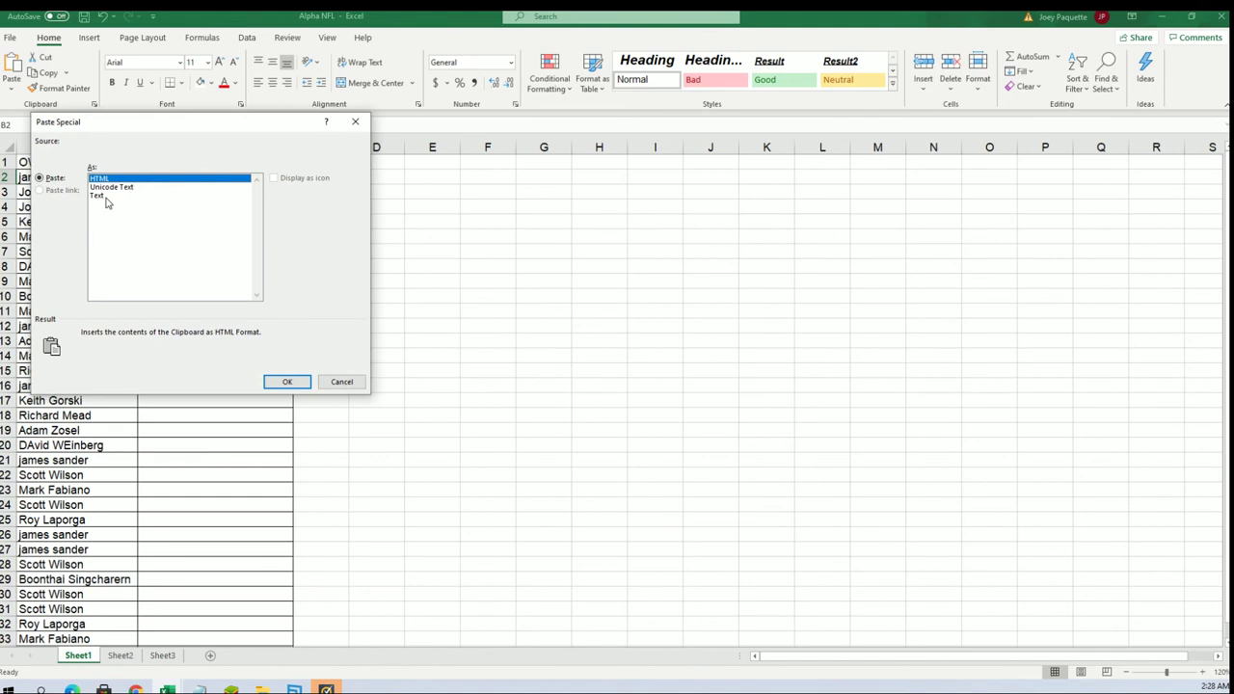
left_click(104, 196)
left_click(286, 381)
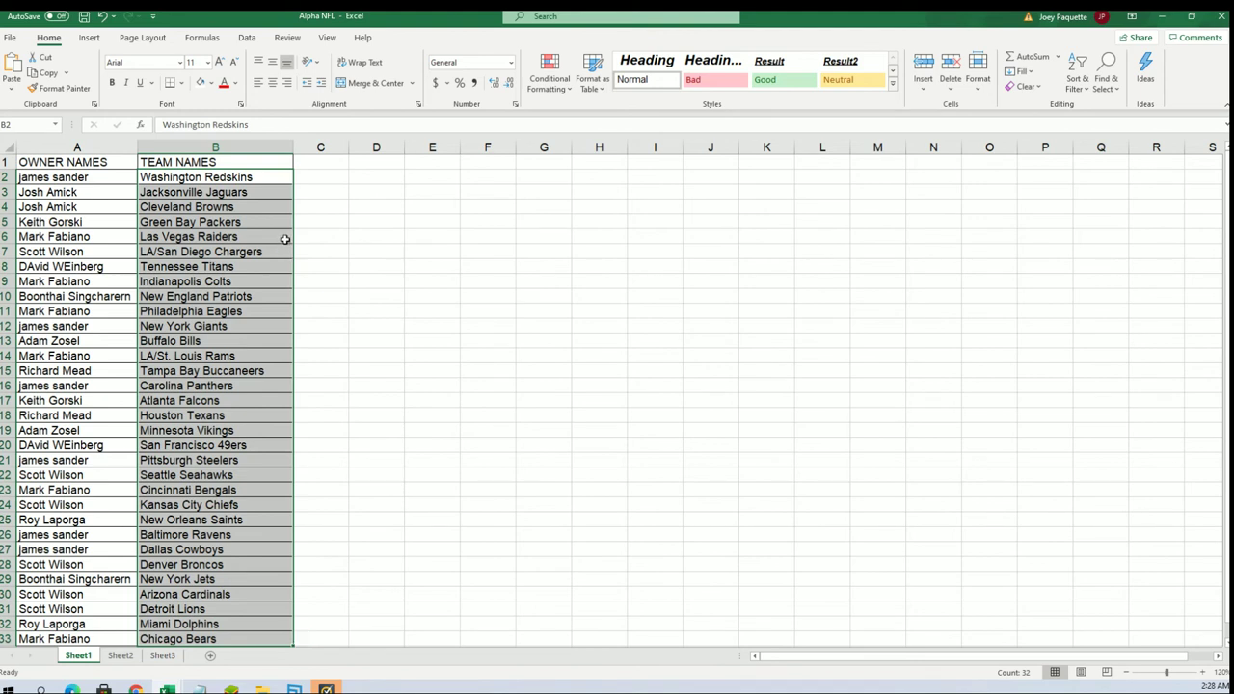
left_click(206, 248)
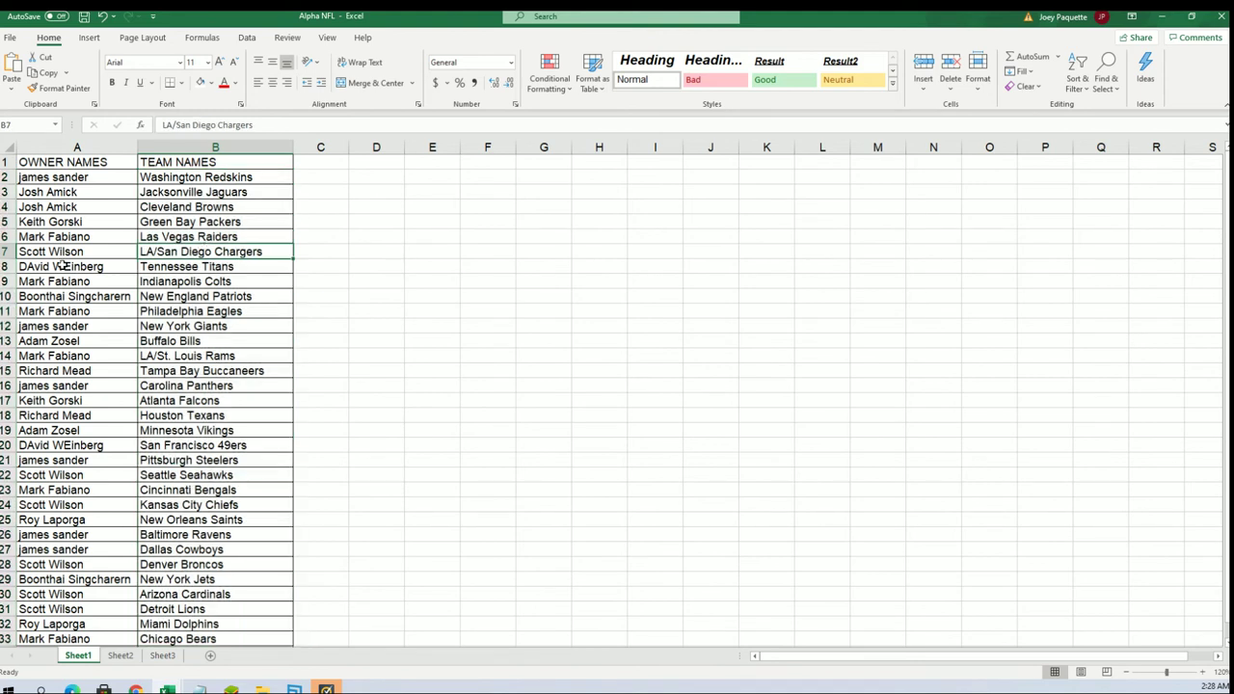
left_click(84, 251)
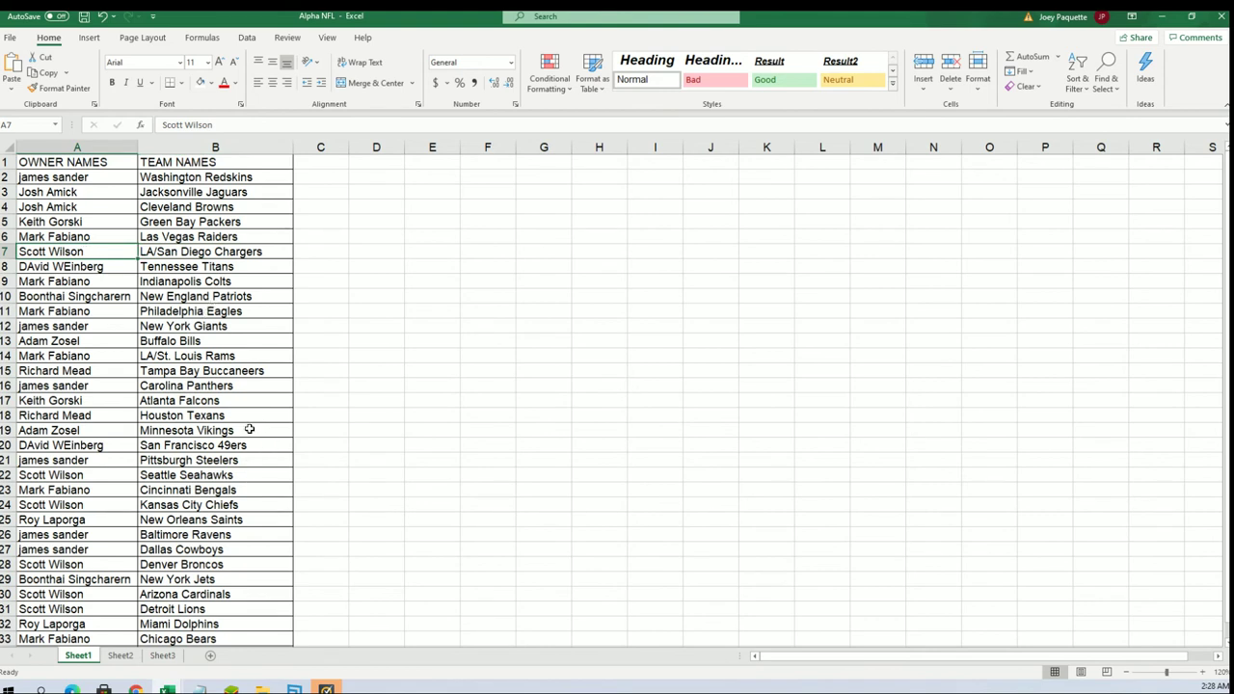
left_click(198, 579)
left_click(145, 623)
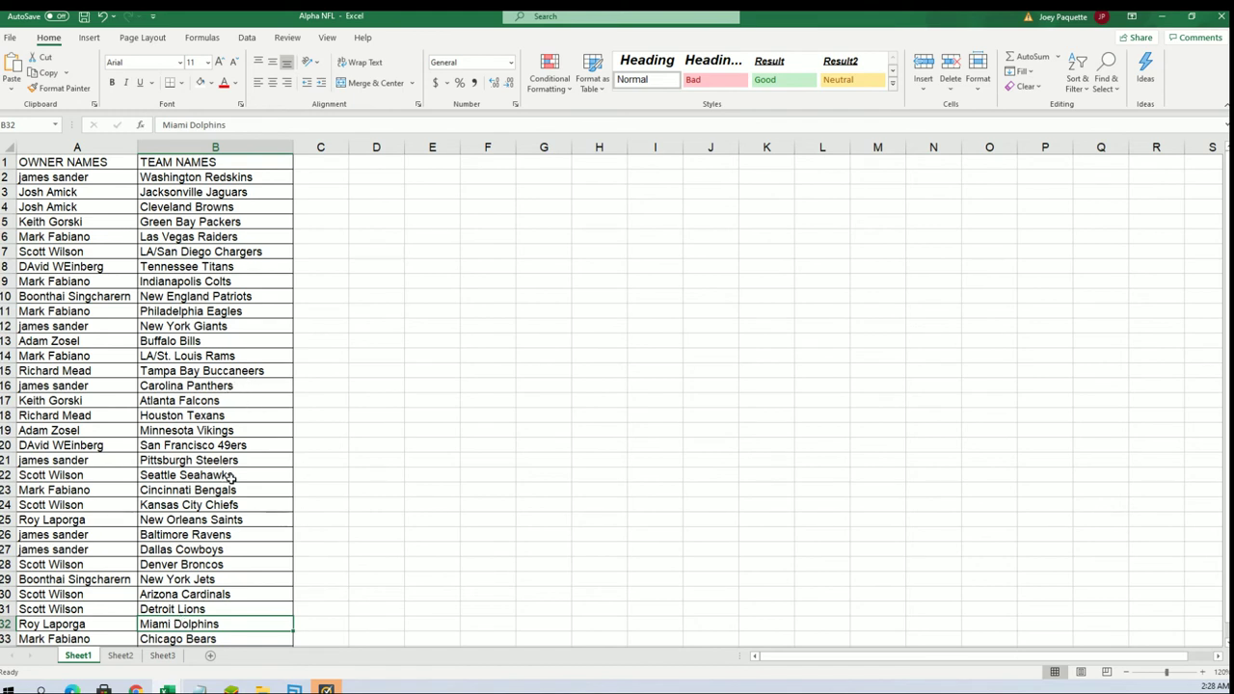
left_click(255, 313)
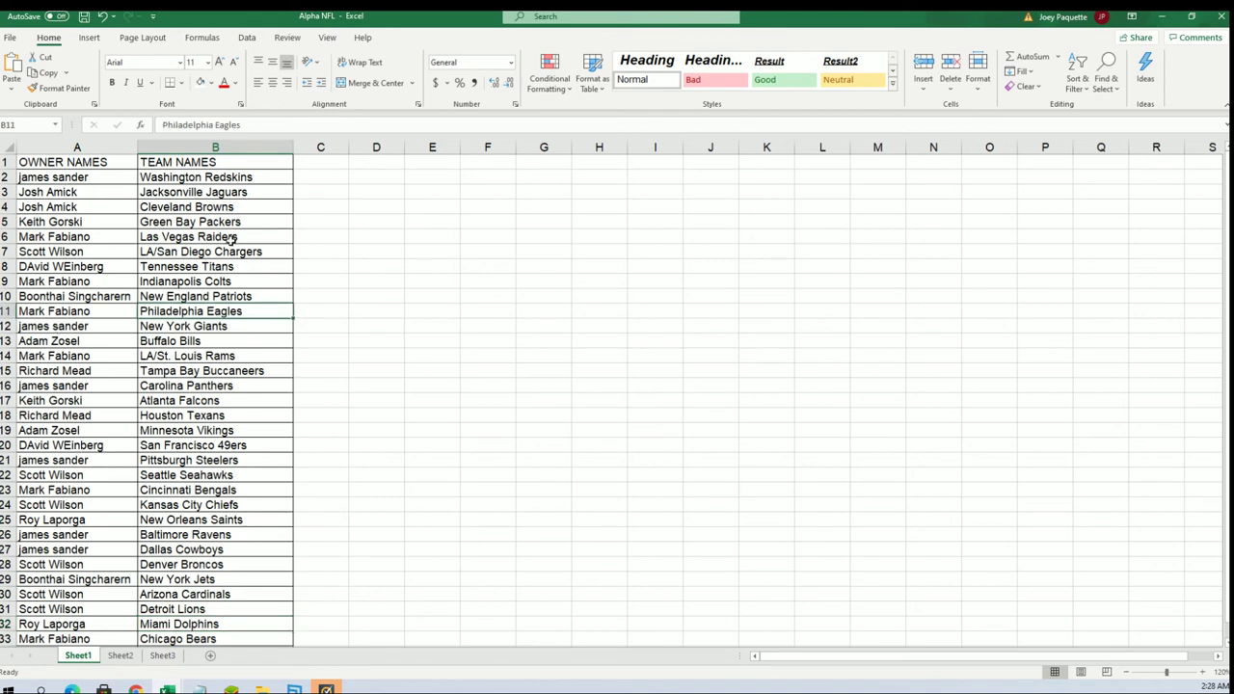
Sort the team names in B2:B33 from A to Z, expanding the sort so each owner stays with their team.
left_click_drag(164, 178, 170, 639)
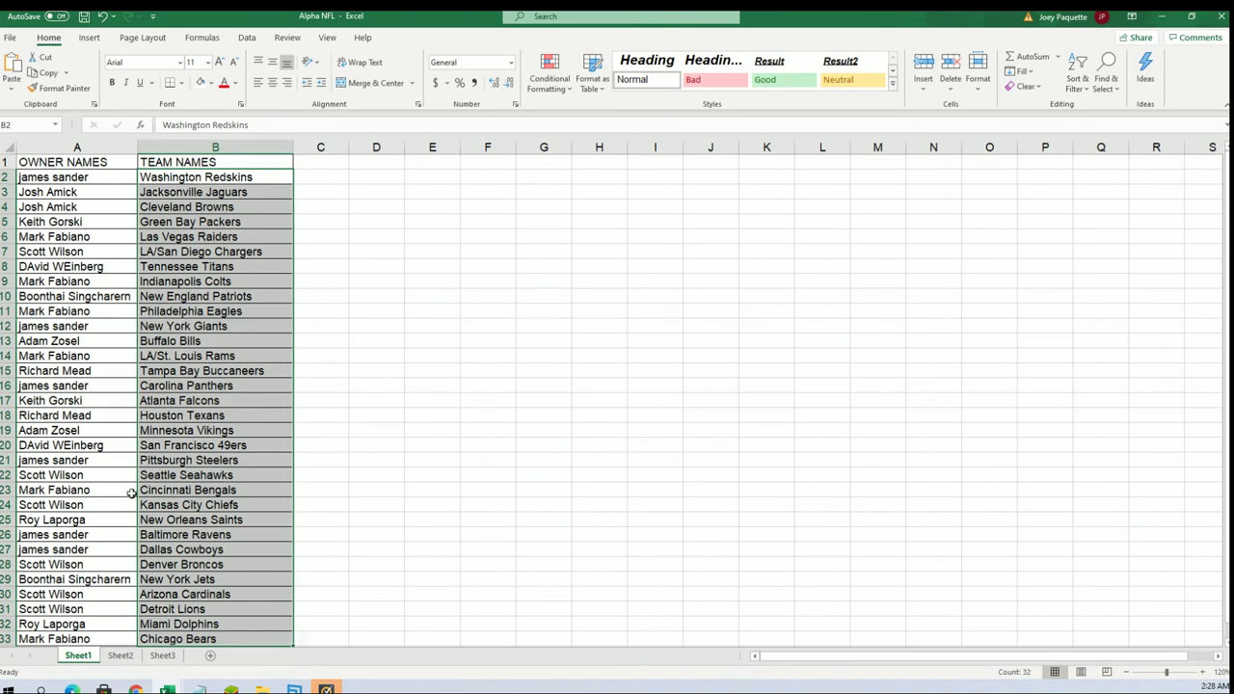
left_click(1077, 75)
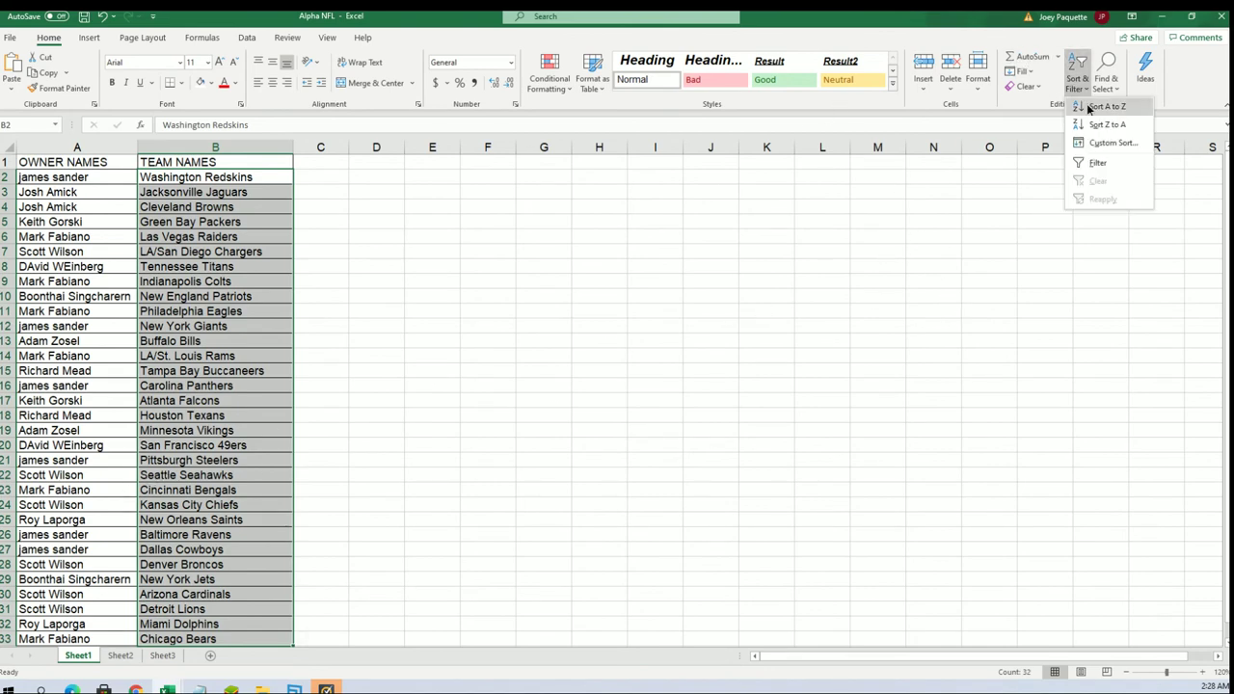
left_click(1087, 108)
left_click(1082, 317)
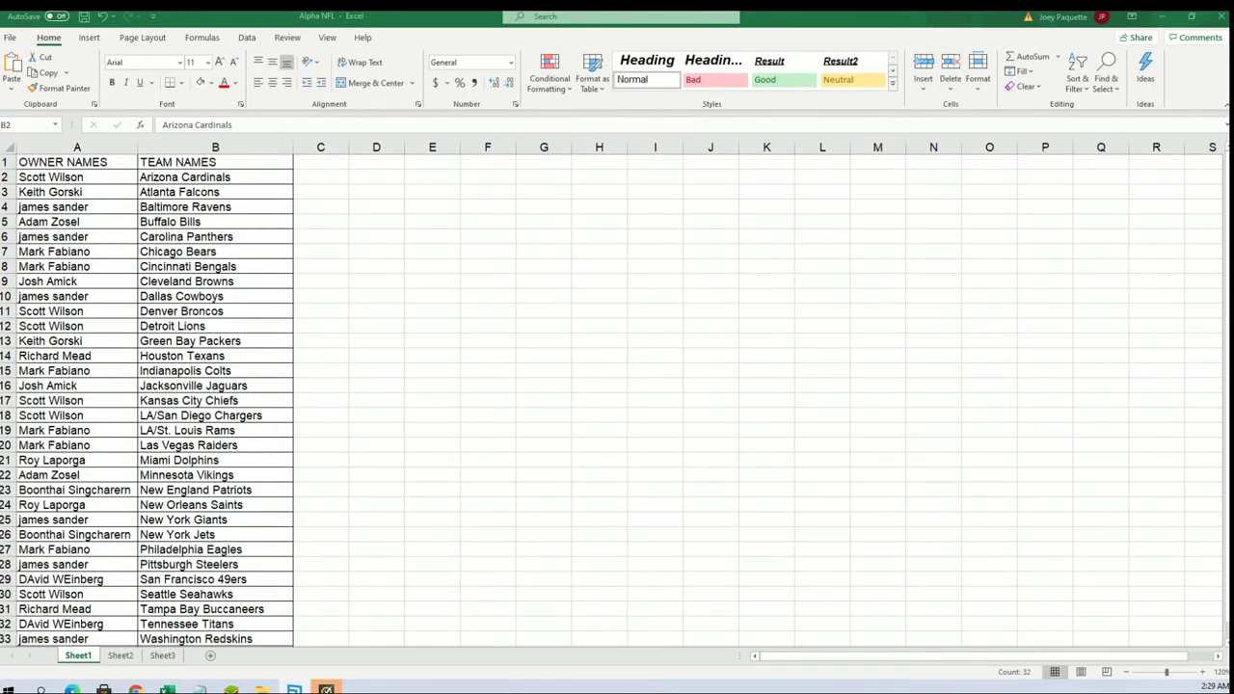
Return to RANDOM.ORG in Chrome and fill the List Randomizer items field with the numbers 1 through 11, one per line.
left_click(1161, 17)
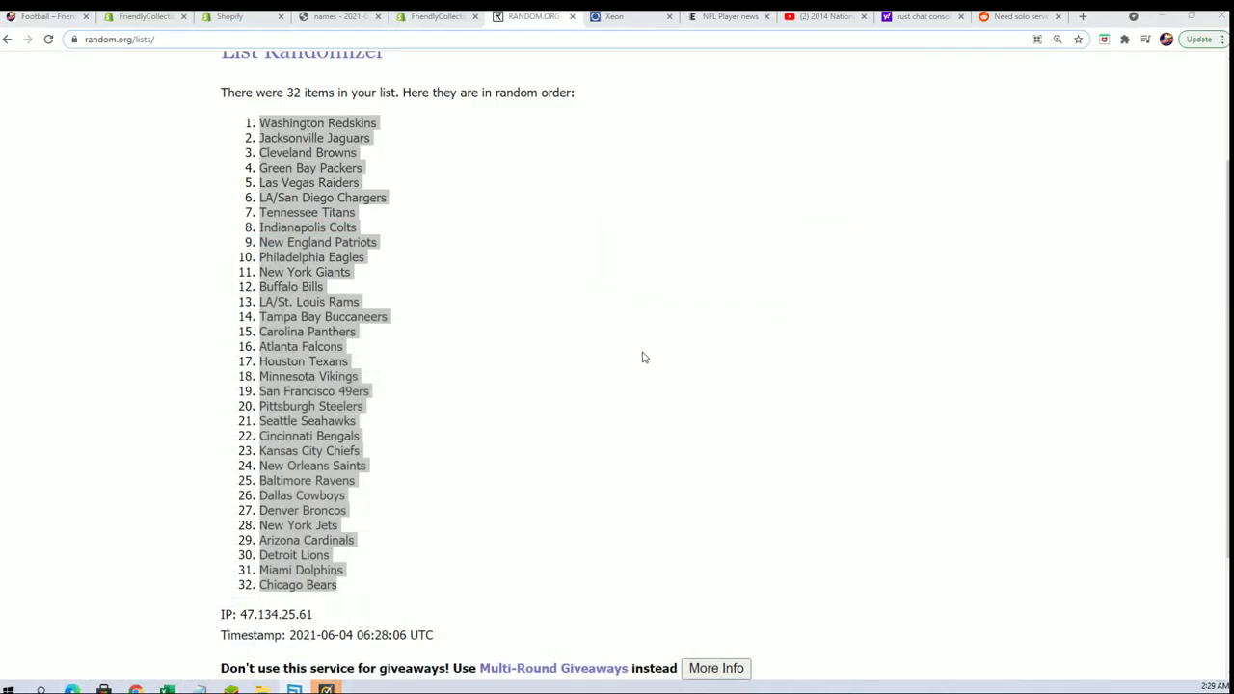
scroll(536, 310, "up", 1)
scroll(534, 311, "down", 3)
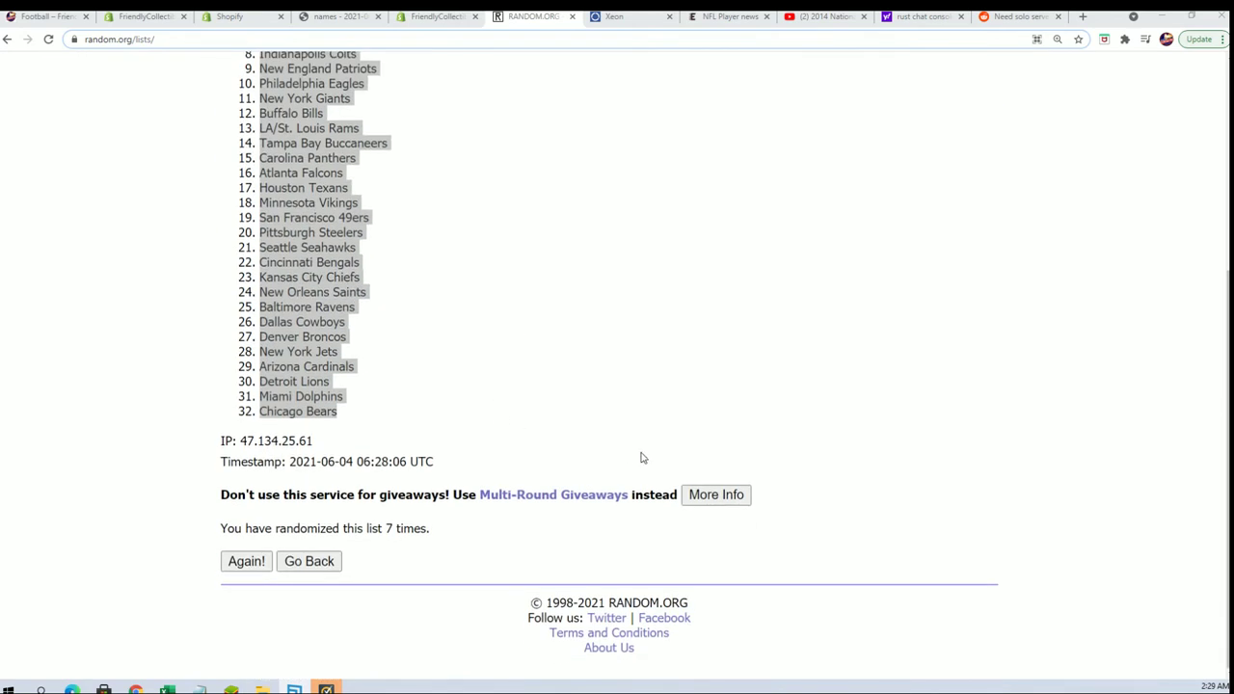
scroll(486, 202, "up", 4)
left_click(445, 104)
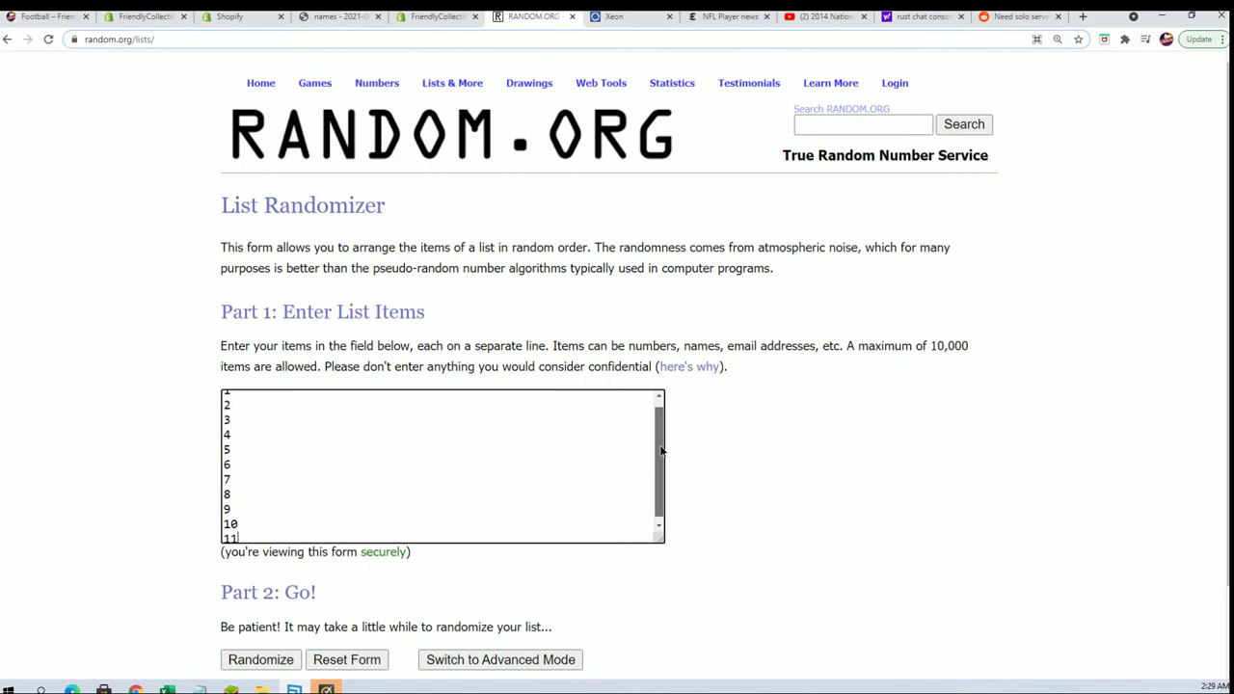
left_click(786, 511)
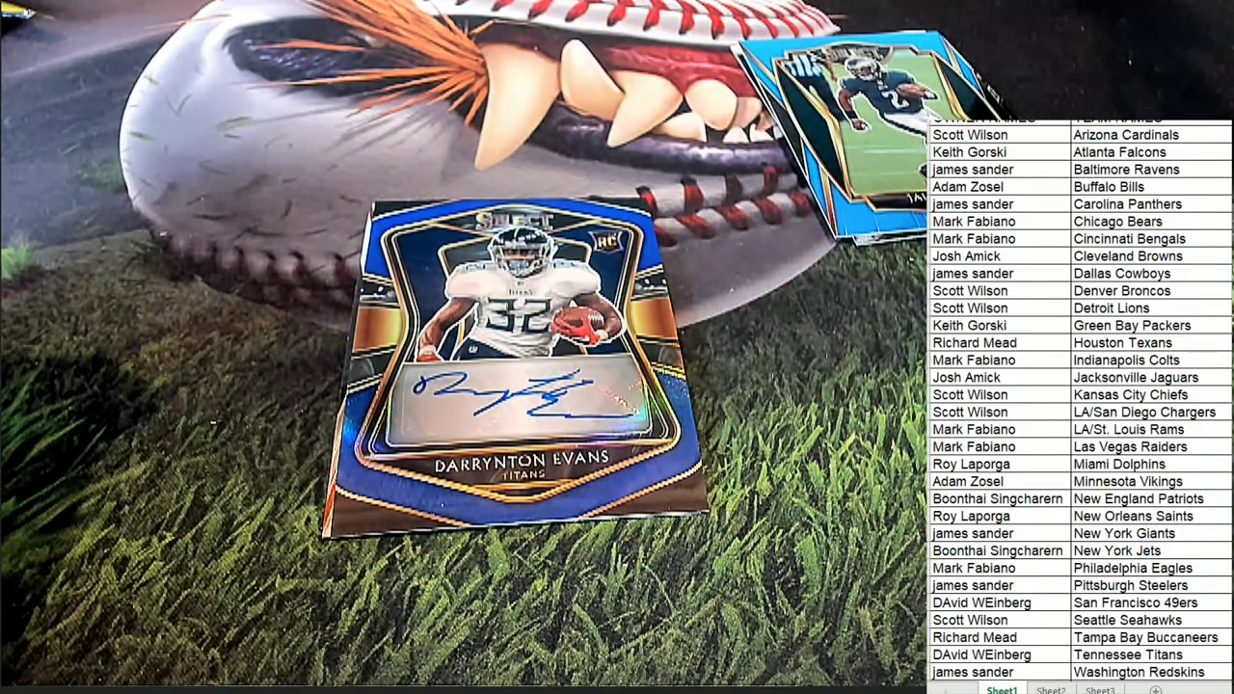
Back in the Excel sheet, highlight the owner name cell beside Tennessee Titans in yellow.
left_click(1023, 654)
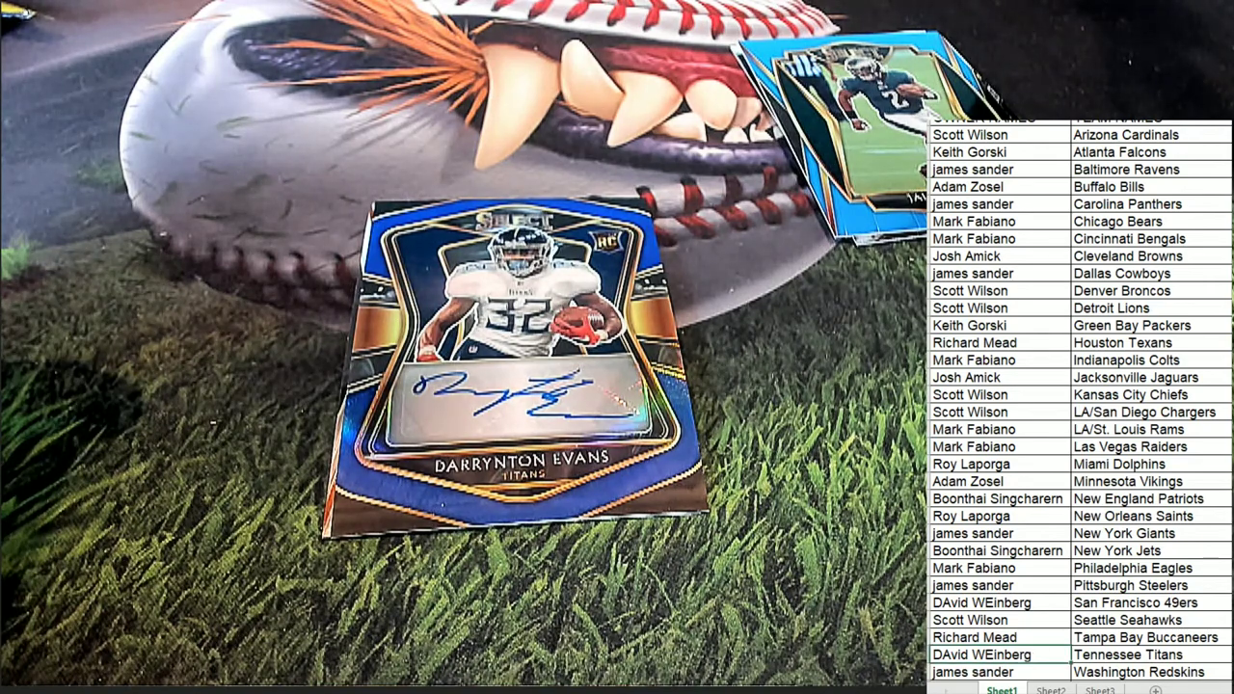
key("F4")
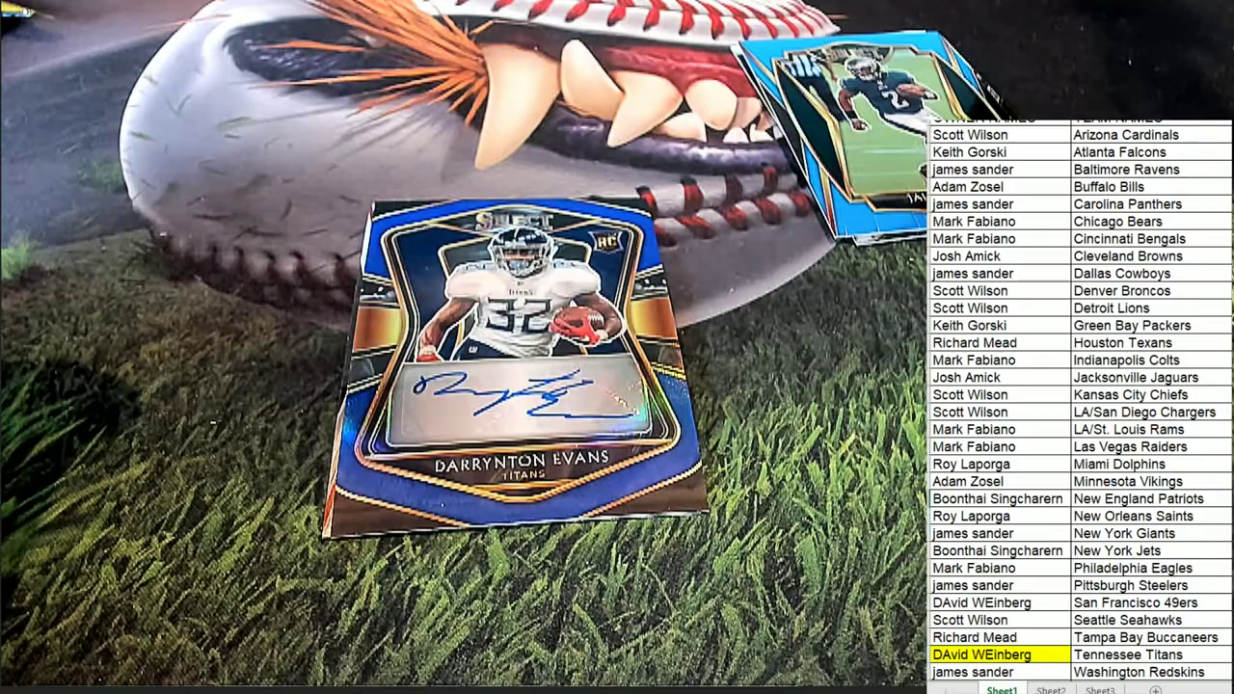